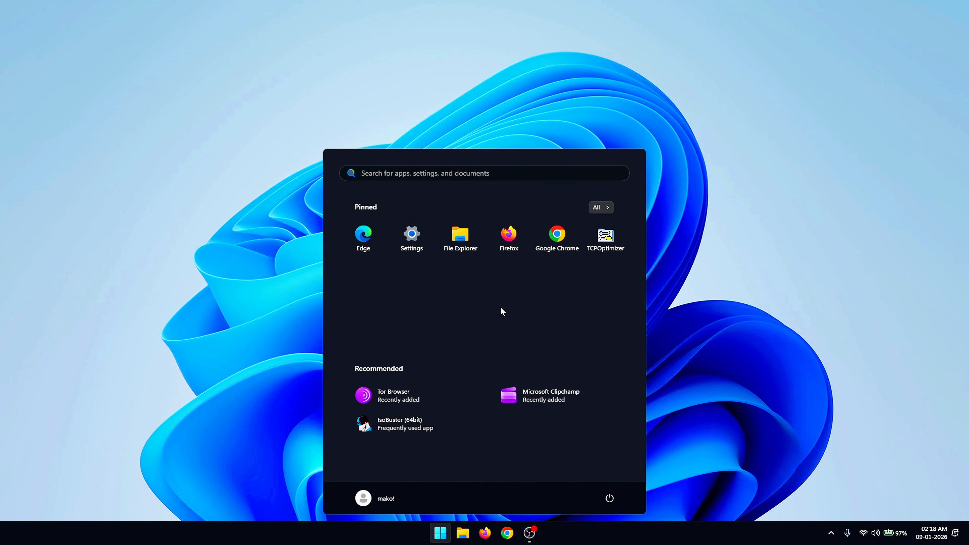
Step: Create a system restore point described as "Jan 9th 2026" through System Protection
type("restor")
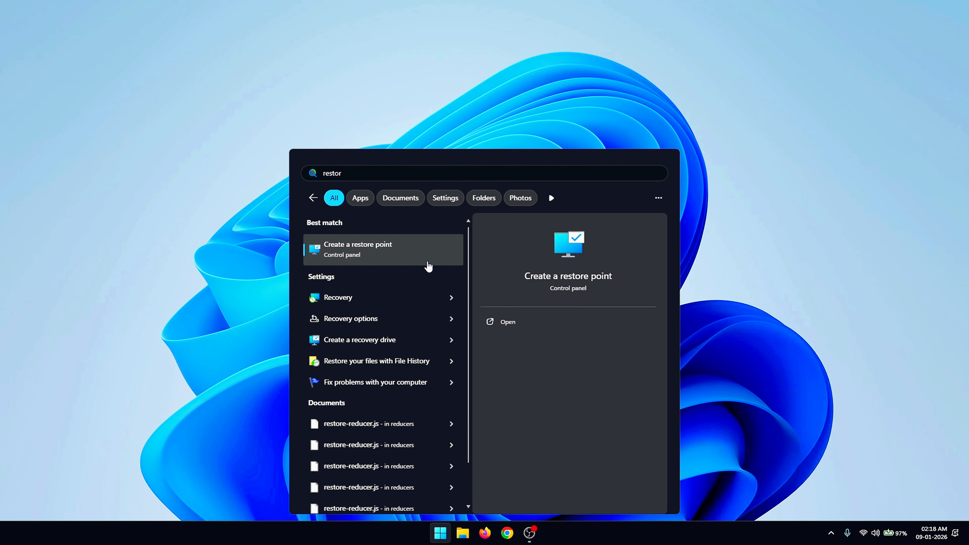
left_click(413, 260)
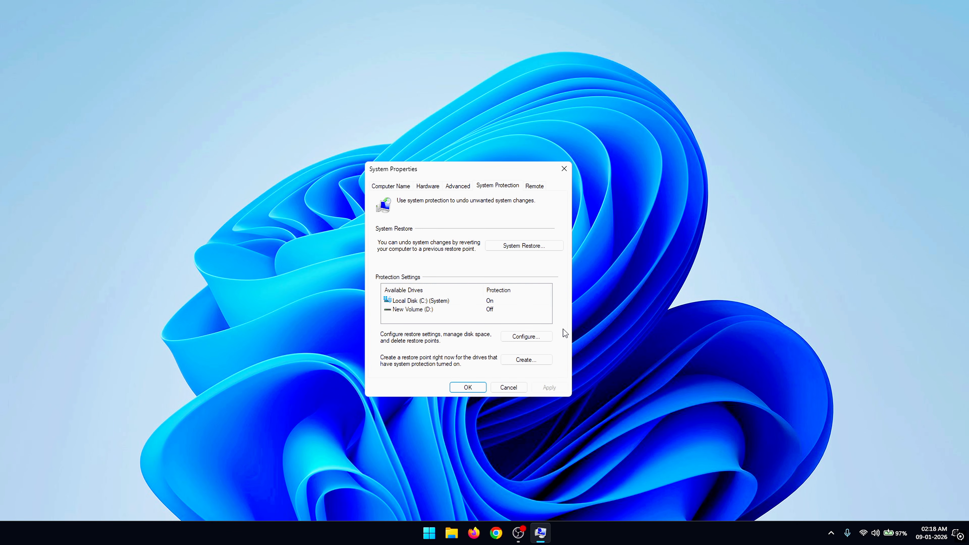
left_click(537, 360)
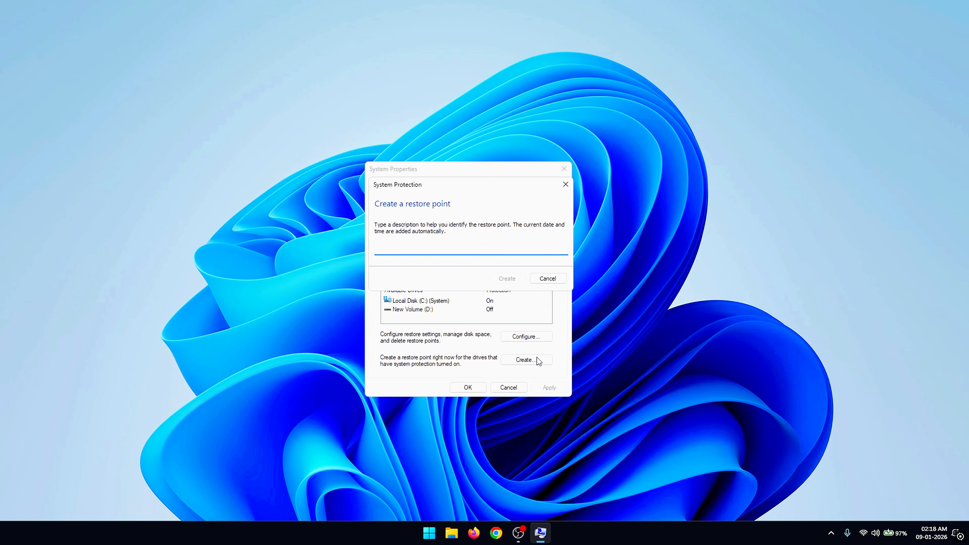
type("Jan 9th 2026")
left_click(508, 278)
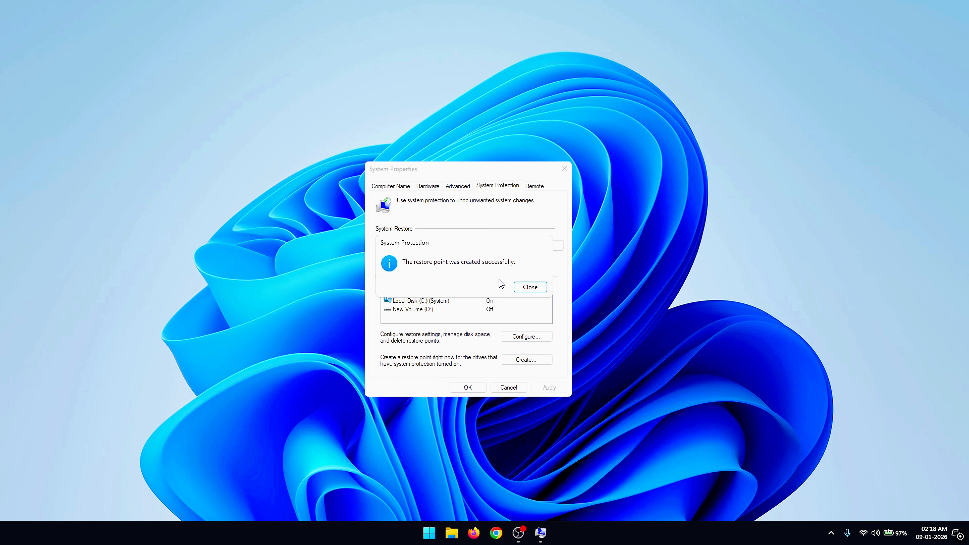
left_click(541, 287)
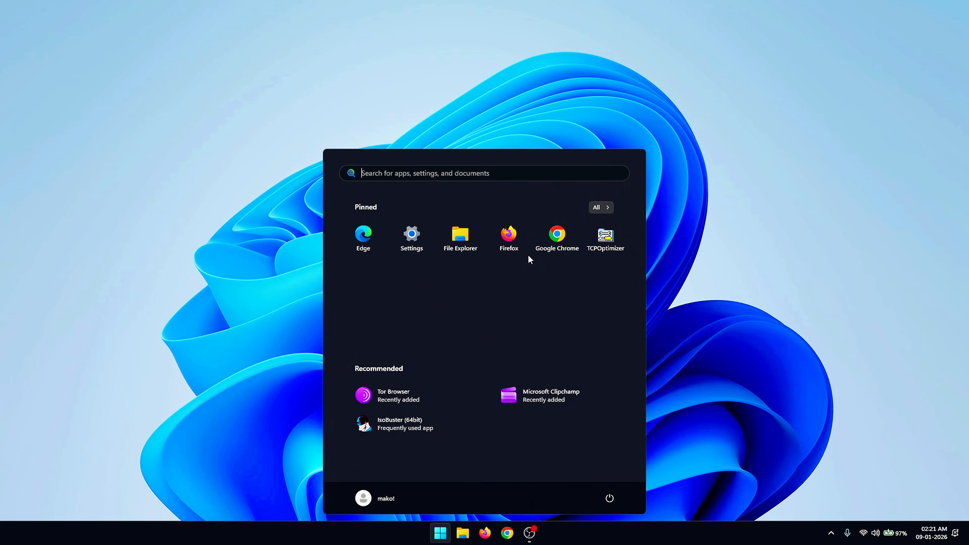
Step: Open Device Manager and check the wireless and Ethernet adapter models under Network adapters
type("device Manager")
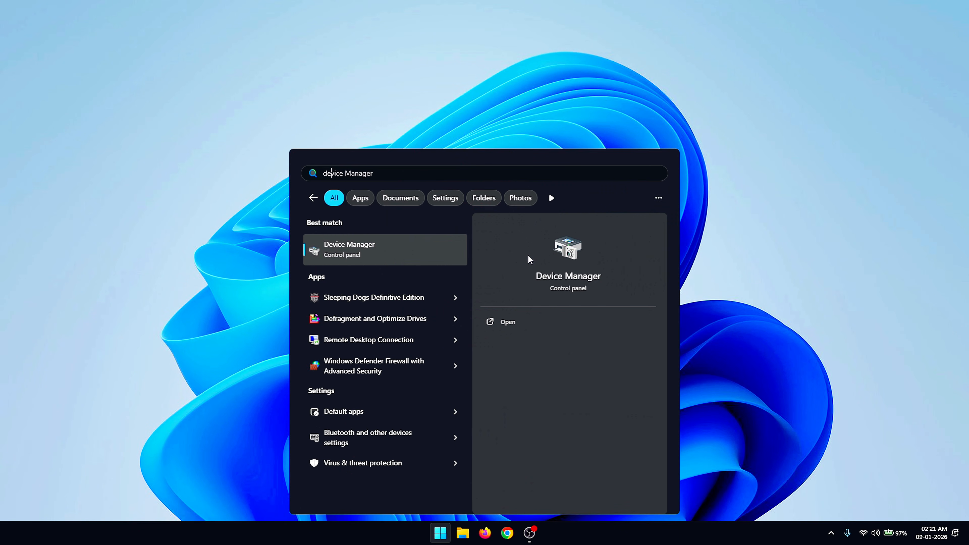
key("Return")
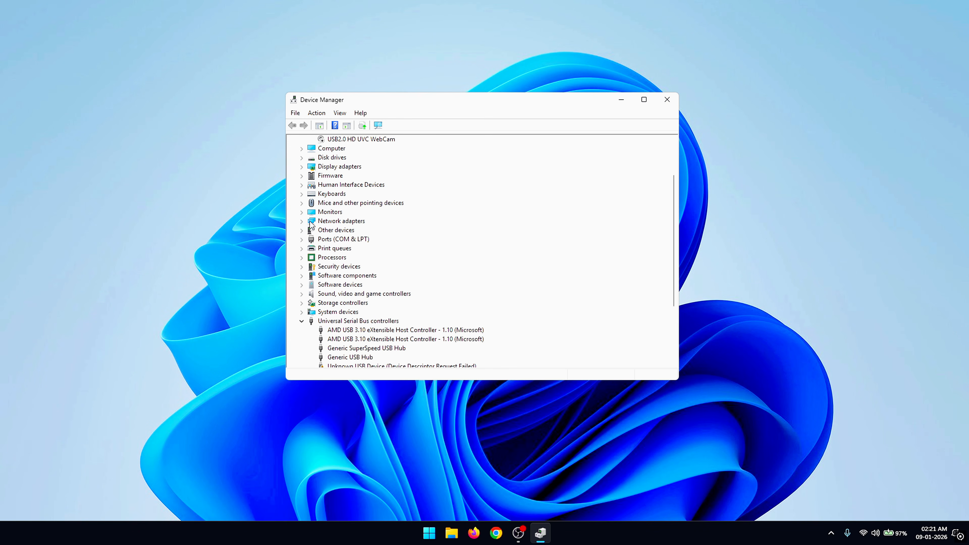
left_click(301, 221)
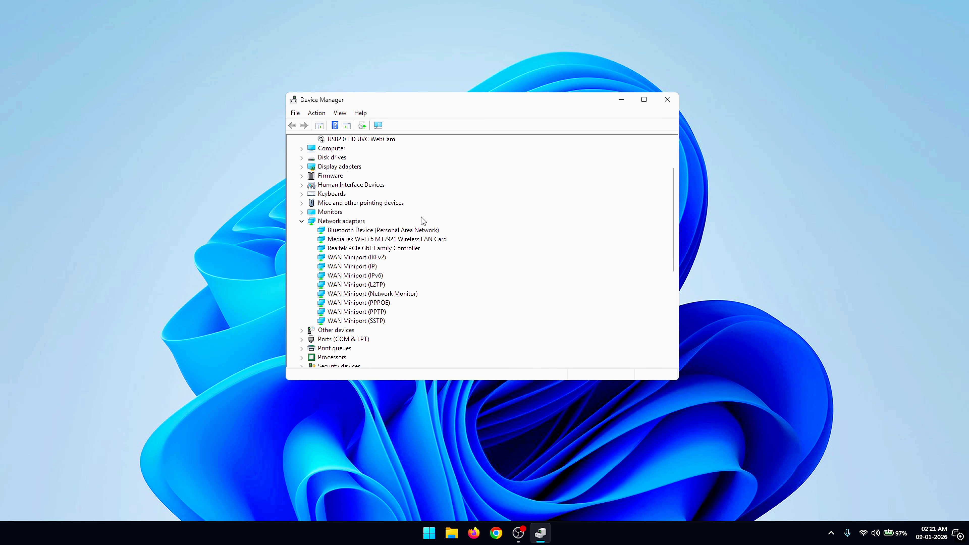
left_click(495, 240)
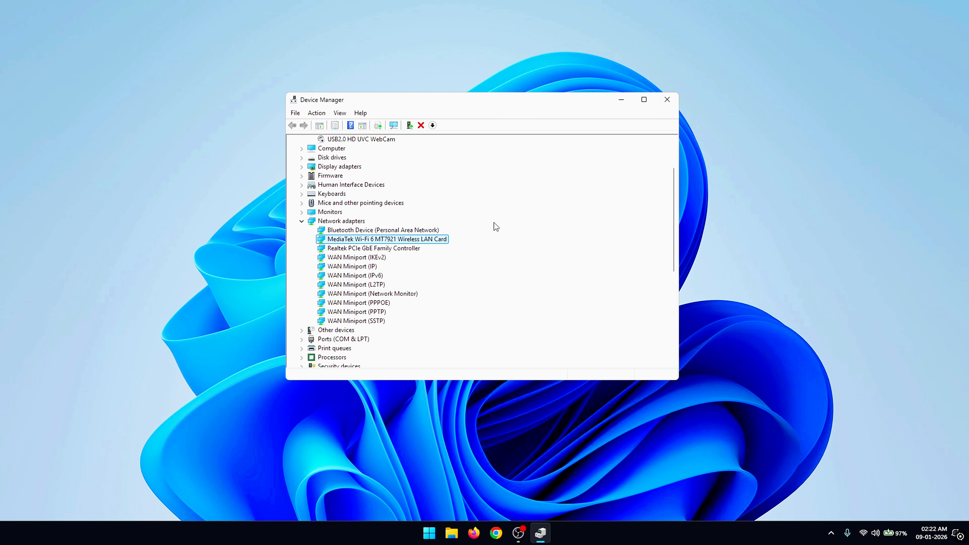
left_click(364, 251)
left_click(435, 239)
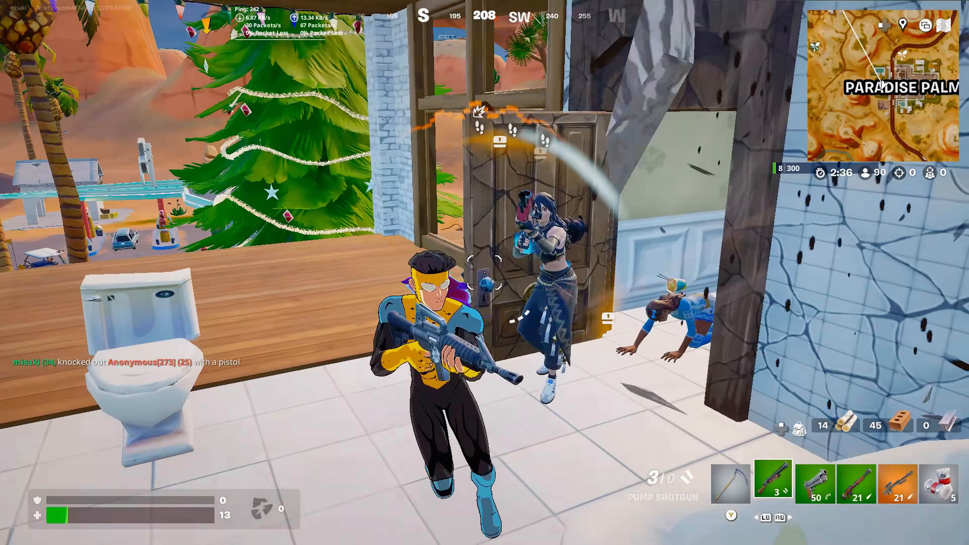
left_click(485, 273)
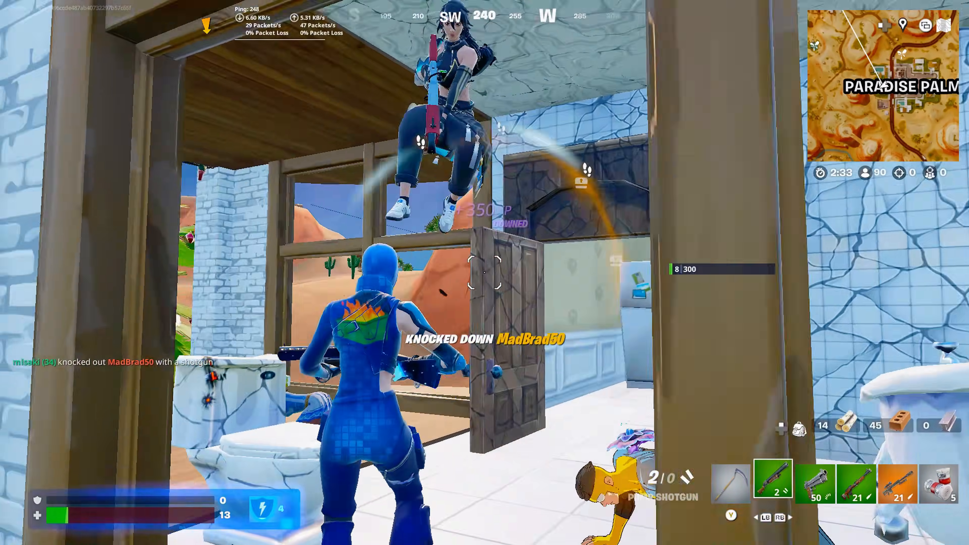
left_click(485, 272)
key("3")
left_click(484, 273)
left_click(485, 272)
left_click(484, 273)
key("2")
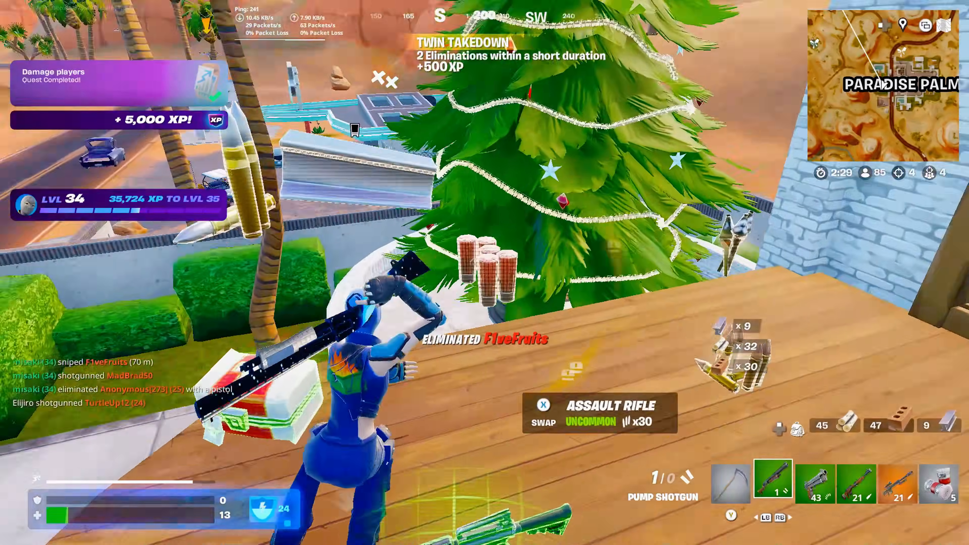
key("5")
key("6")
left_click(485, 273)
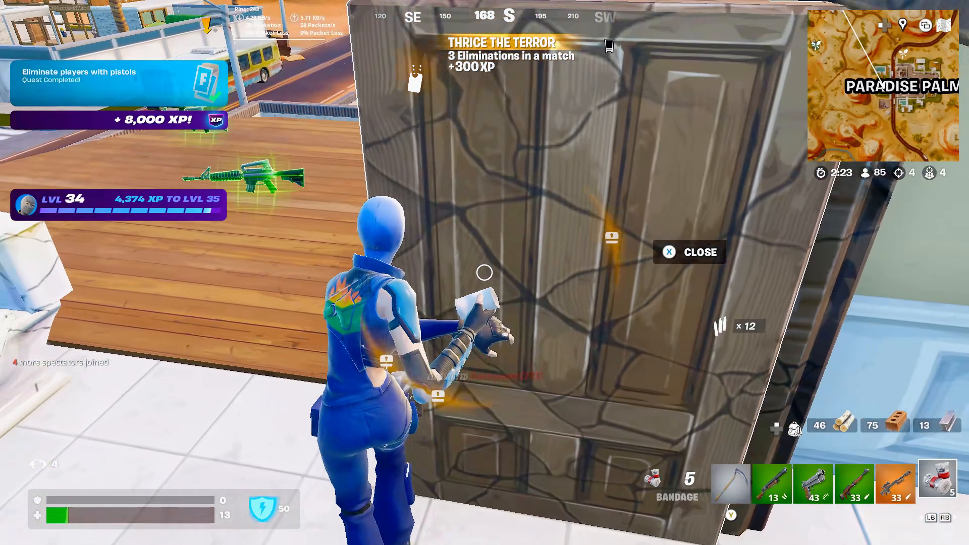
key("4")
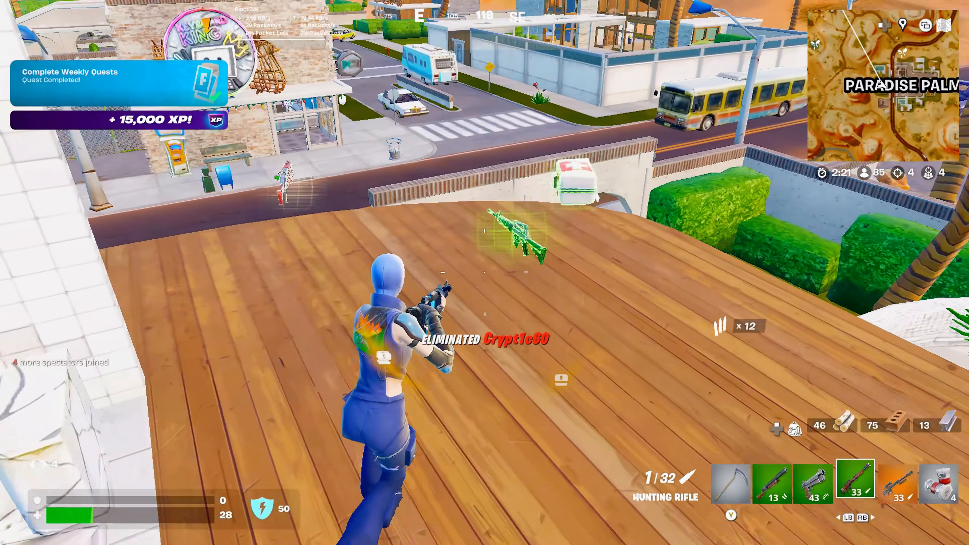
key("e")
key("3")
key("4")
key("5")
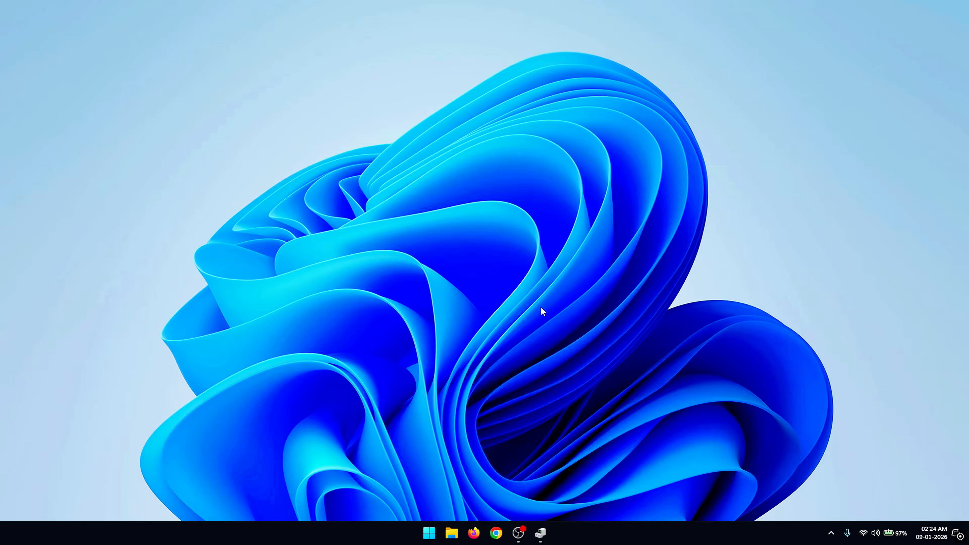
Step: Open System Information and check the BaseBoard Manufacturer and BaseBoard Product entries
key("alt+space")
type("y")
key("BackSpace")
type("system information")
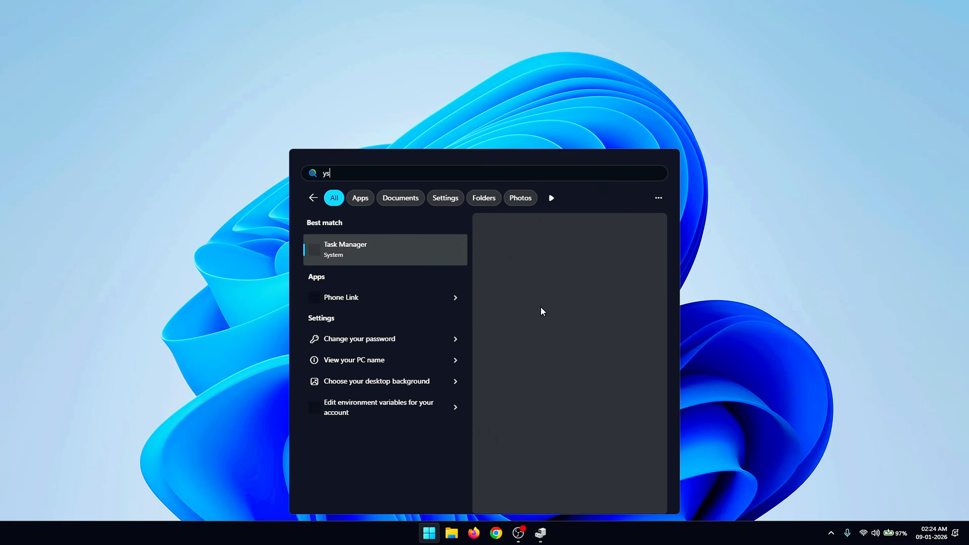
key("Return")
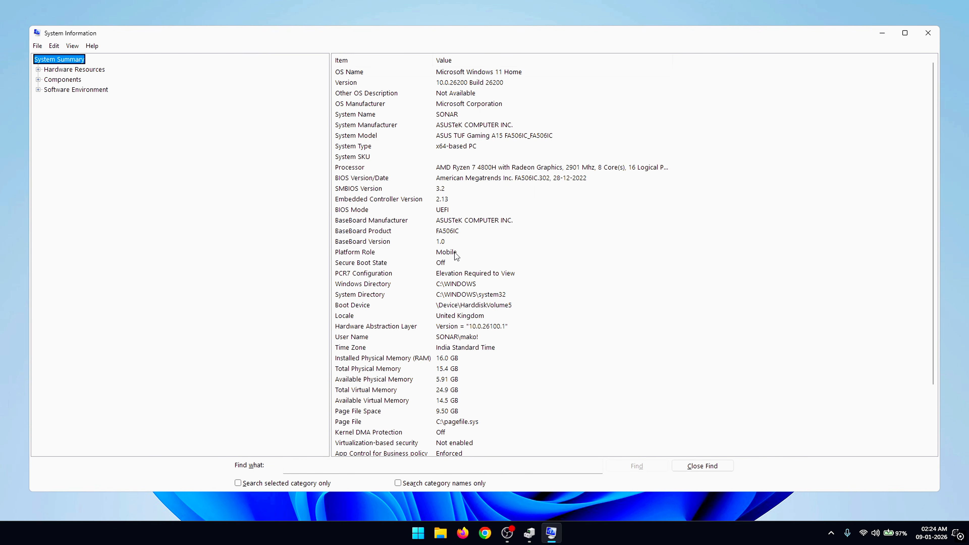
left_click(408, 223)
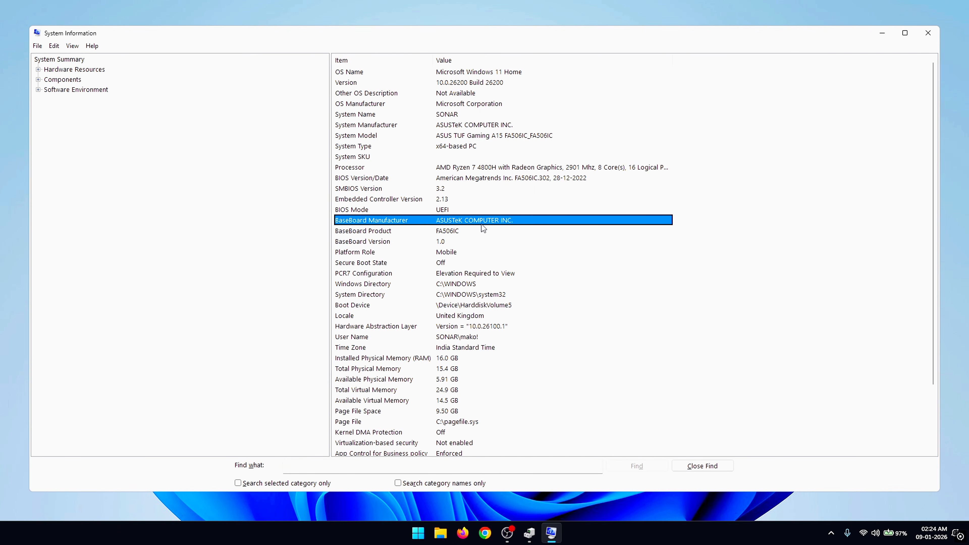
left_click(474, 236)
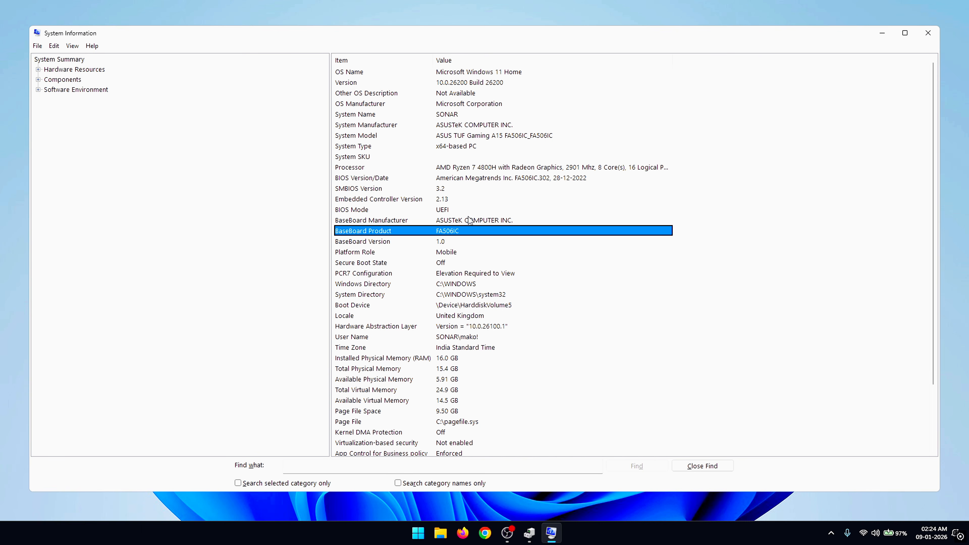
left_click(469, 222)
left_click(469, 234)
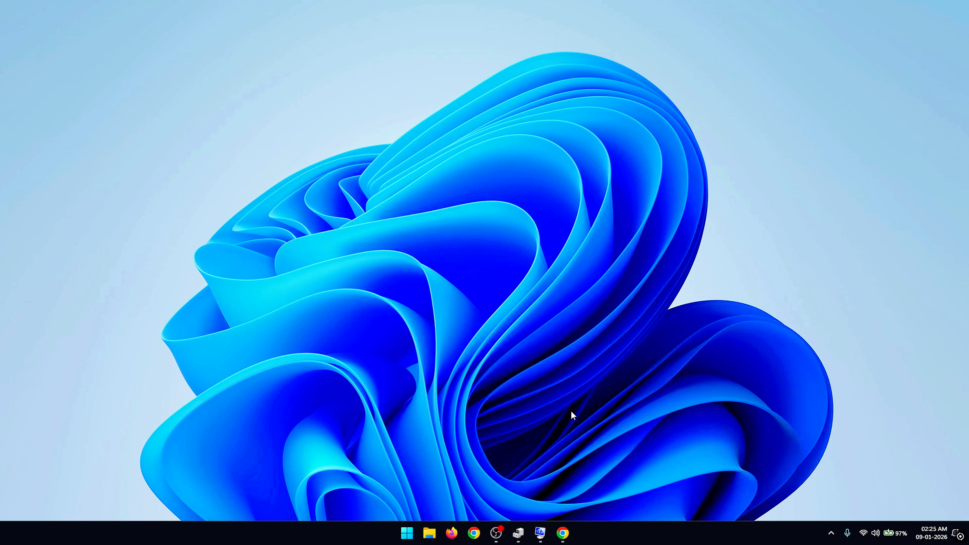
Step: Switch to Chrome, search for "asus fa506ic drivers" and open the ASUS FA506IC support page
left_click(564, 535)
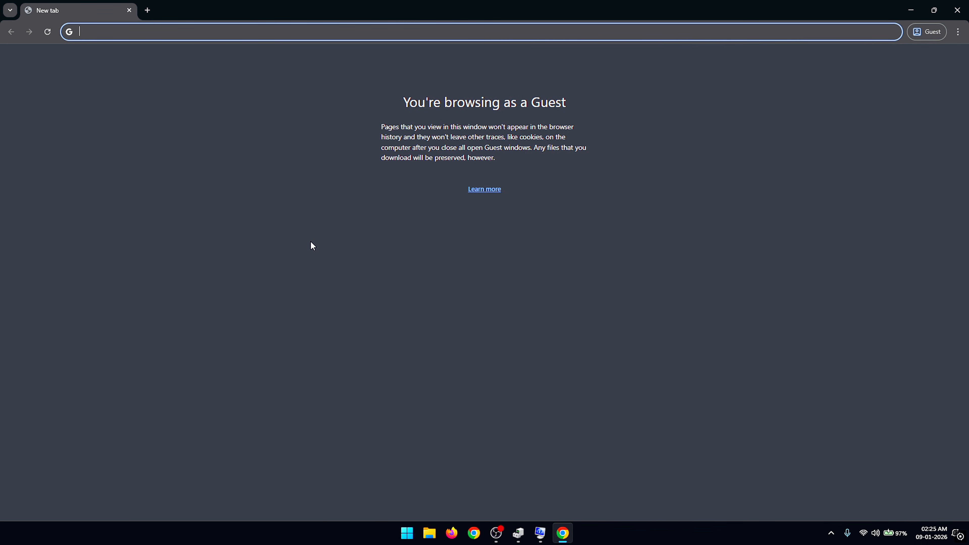
type("asus fa506ic")
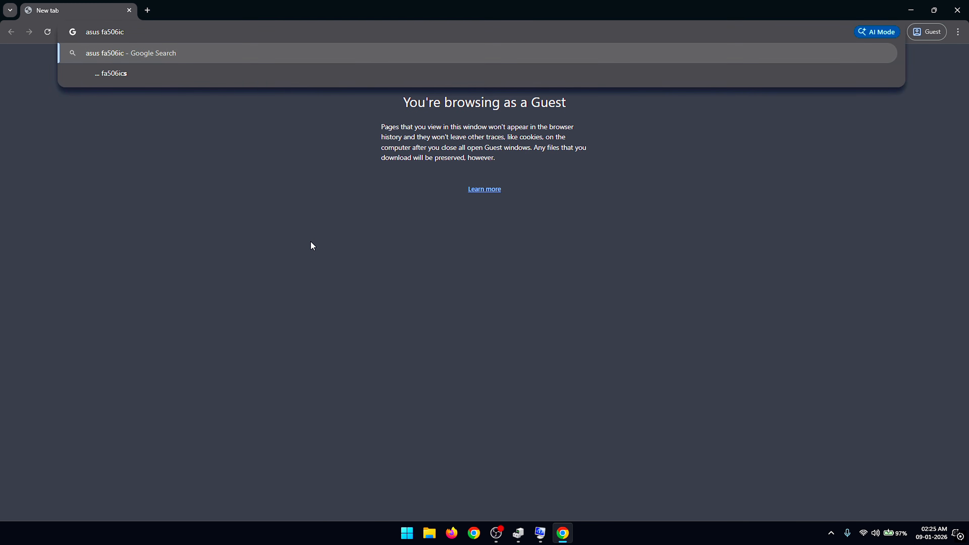
type("drivers")
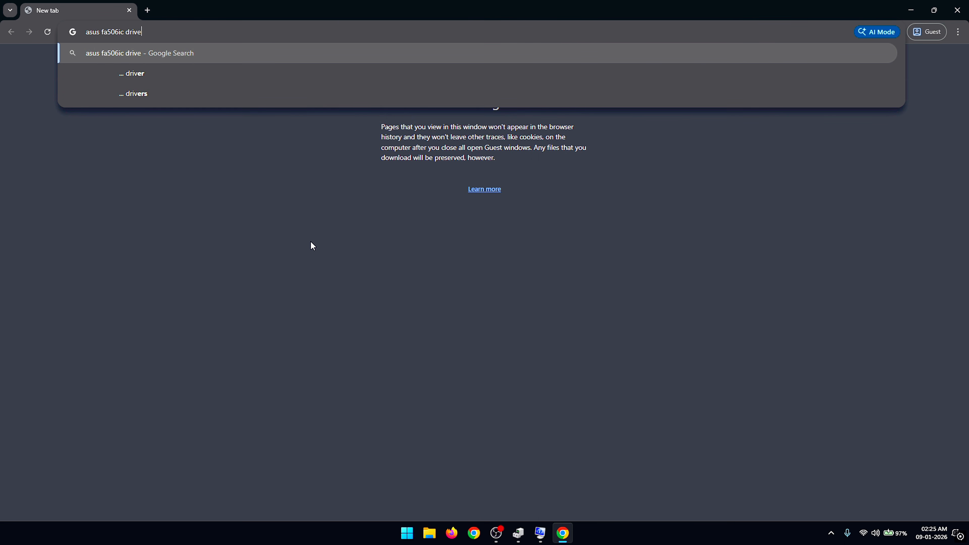
key("Return")
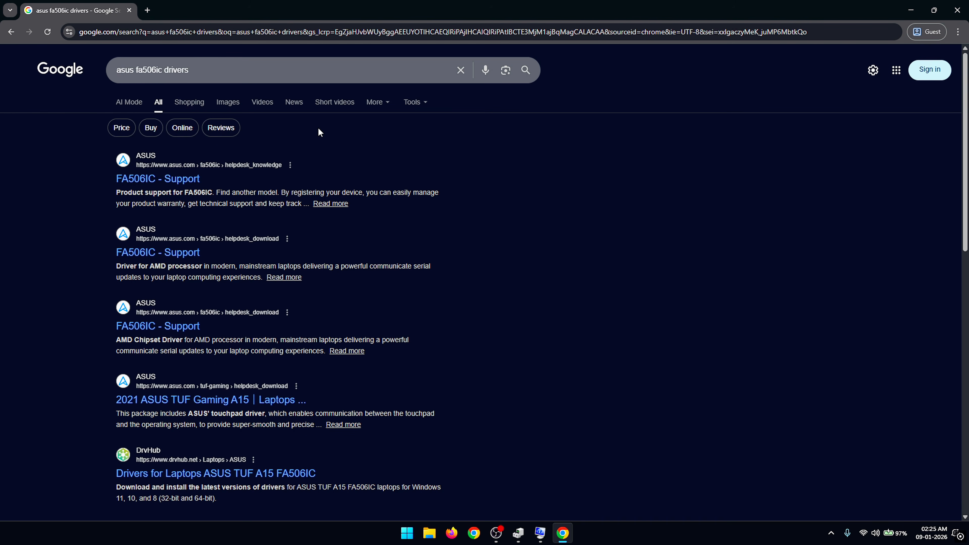
left_click(180, 185)
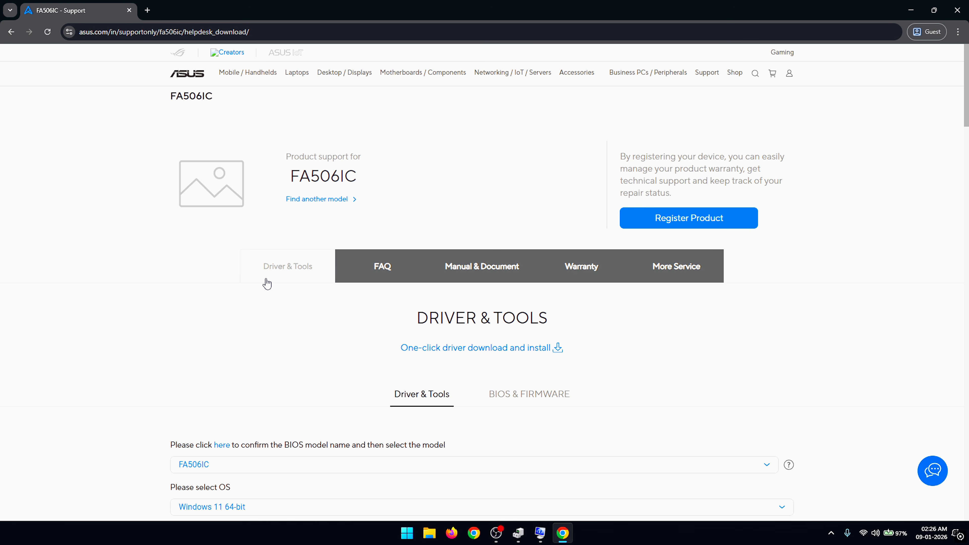
Step: Examine the Realtek LAN Driver entry and its release date in the Networking section of the support page
scroll(267, 283, "down", 6)
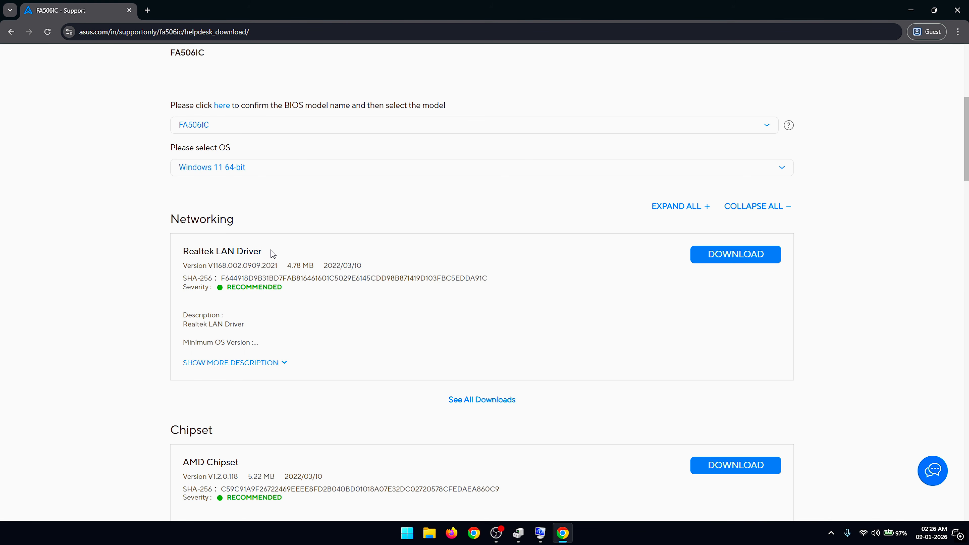
left_click_drag(273, 253, 184, 253)
left_click(310, 200)
left_click_drag(321, 265, 367, 266)
Step: Search the web in a new tab for "mediatek mt7921 wifi drivers microsoft catalog"
key("ctrl+t")
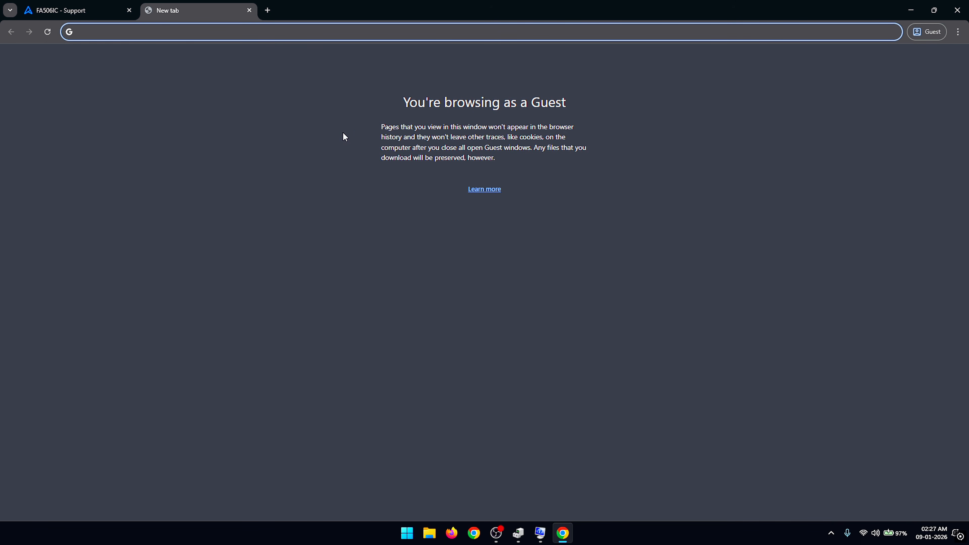
type("mediatek mt7921")
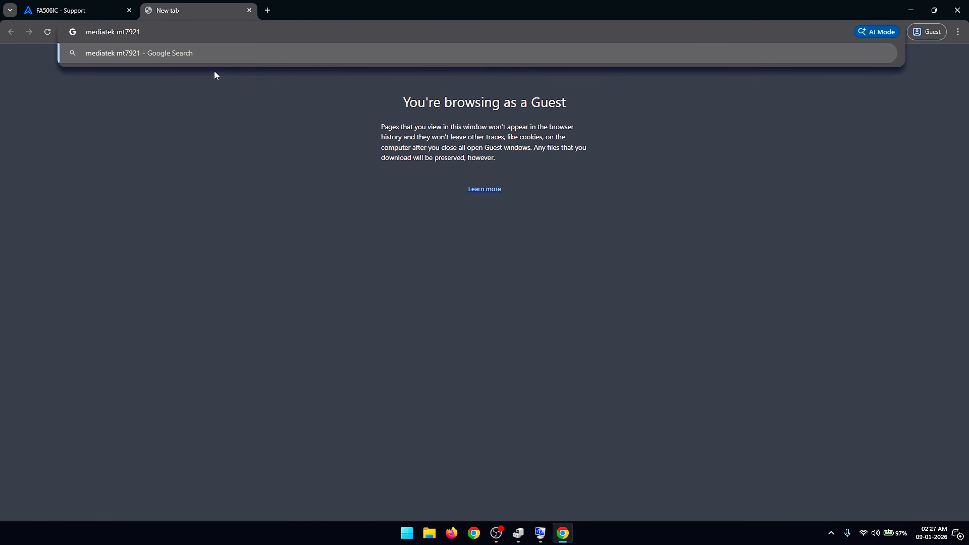
type(" wifi ")
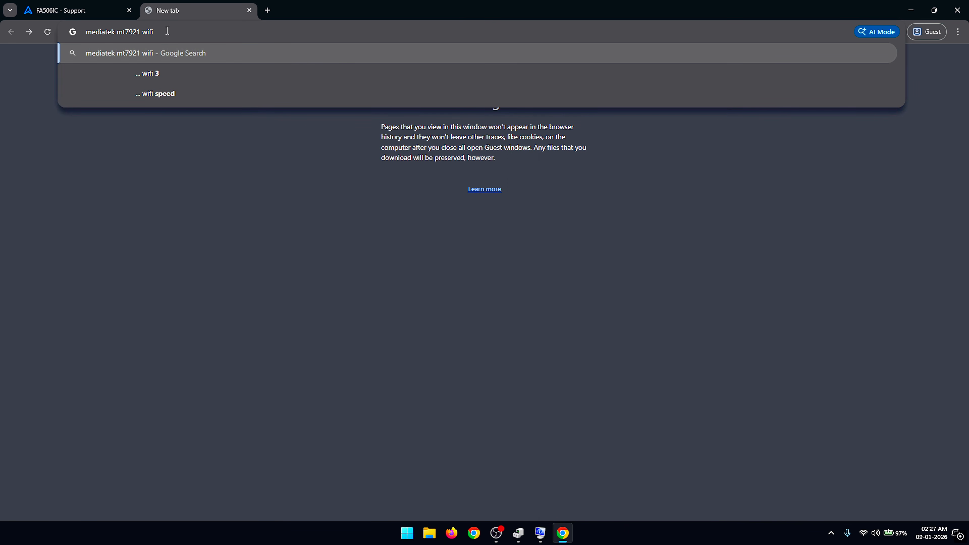
type("drivers")
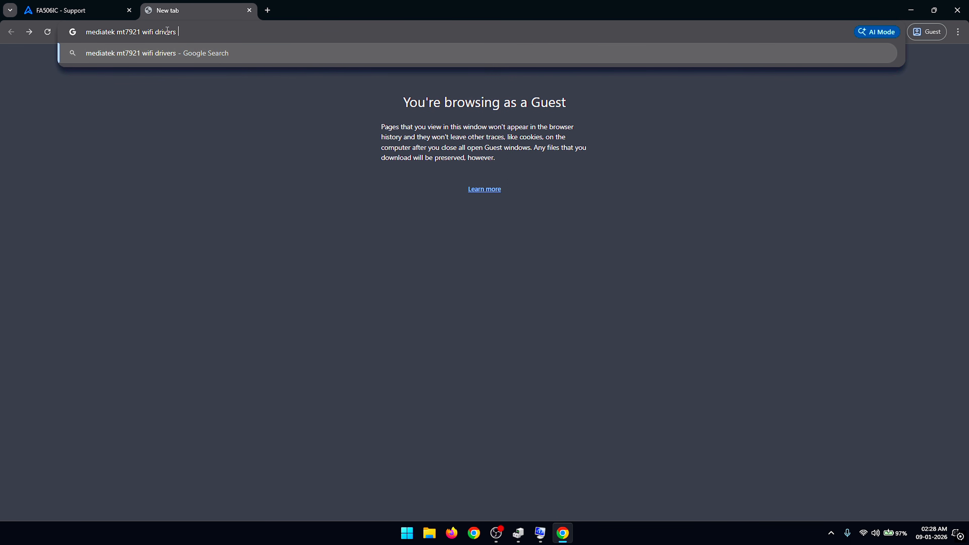
type(" microsoft catalog")
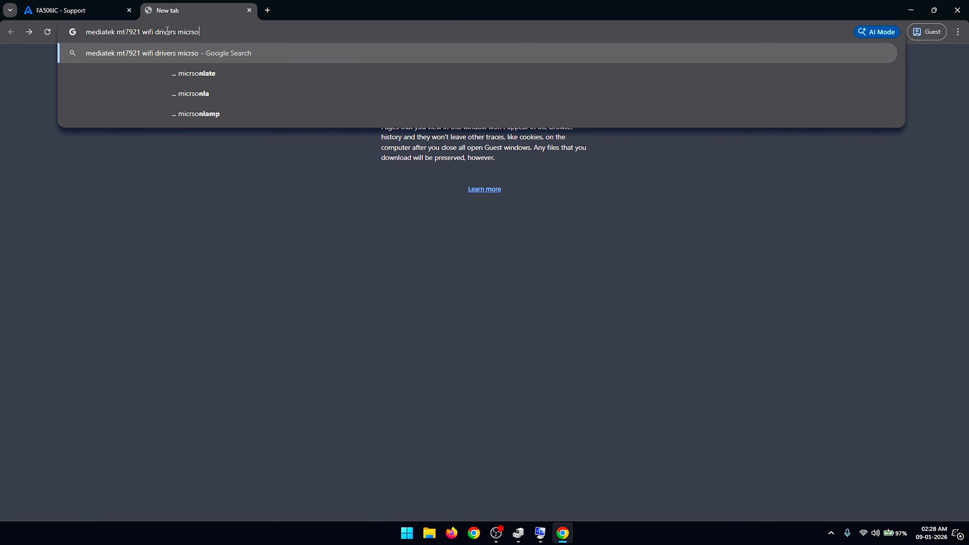
key("Return")
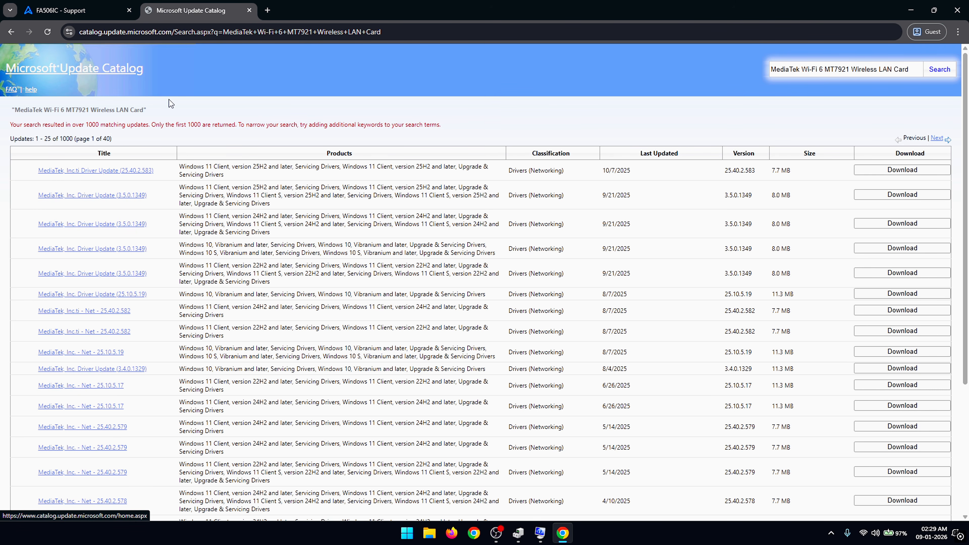
Step: In the Microsoft Update Catalog results for the MT7921 card, open the download dialog for MediaTek, Inc.ti Driver Update (25.40.2.583)
left_click_drag(16, 112, 139, 110)
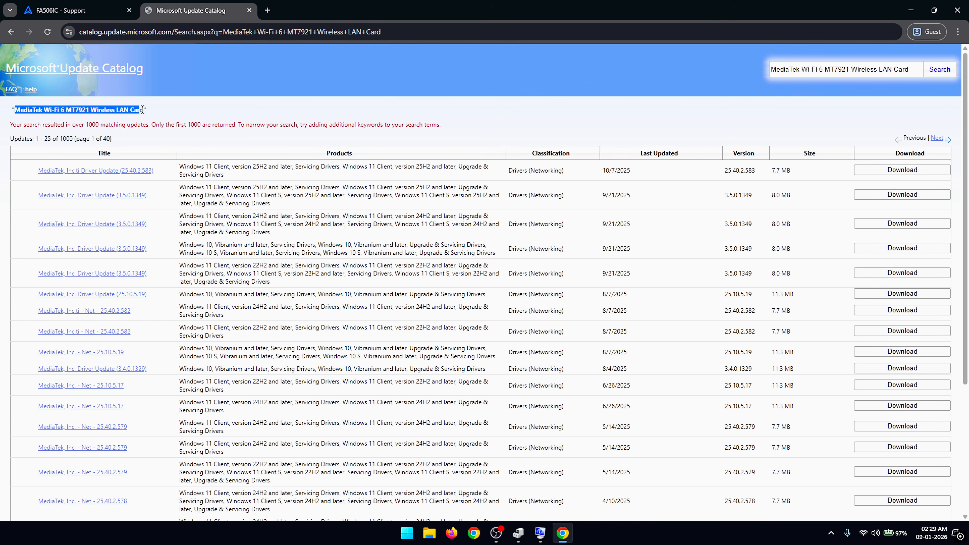
left_click(211, 89)
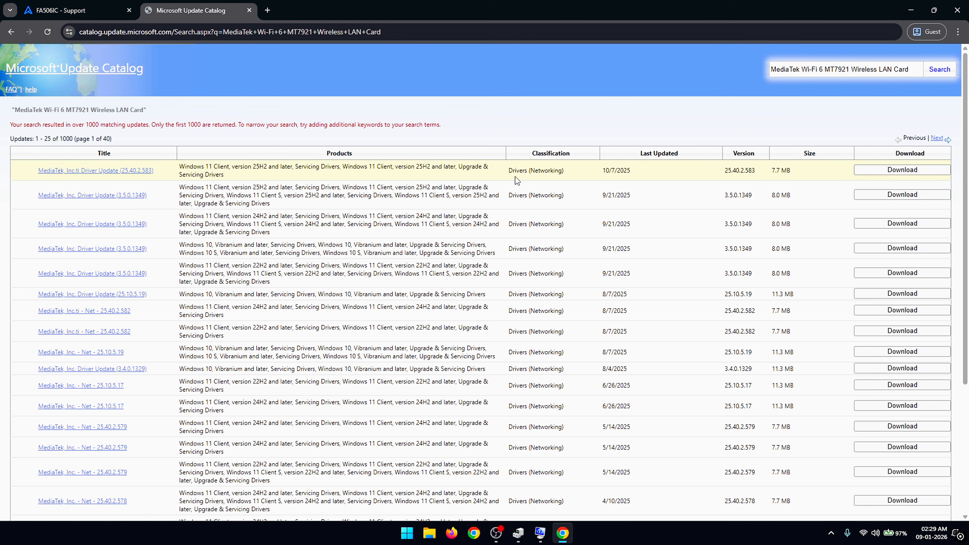
left_click(861, 173)
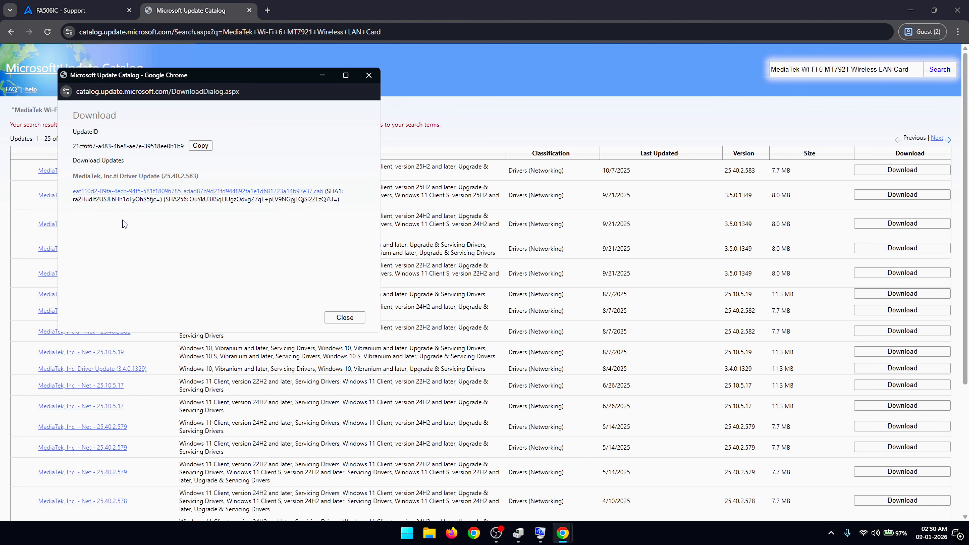
Step: Download the MediaTek driver cabinet file and extract it with WinRAR into its own folder inside Downloads\wifi driver
left_click(198, 191)
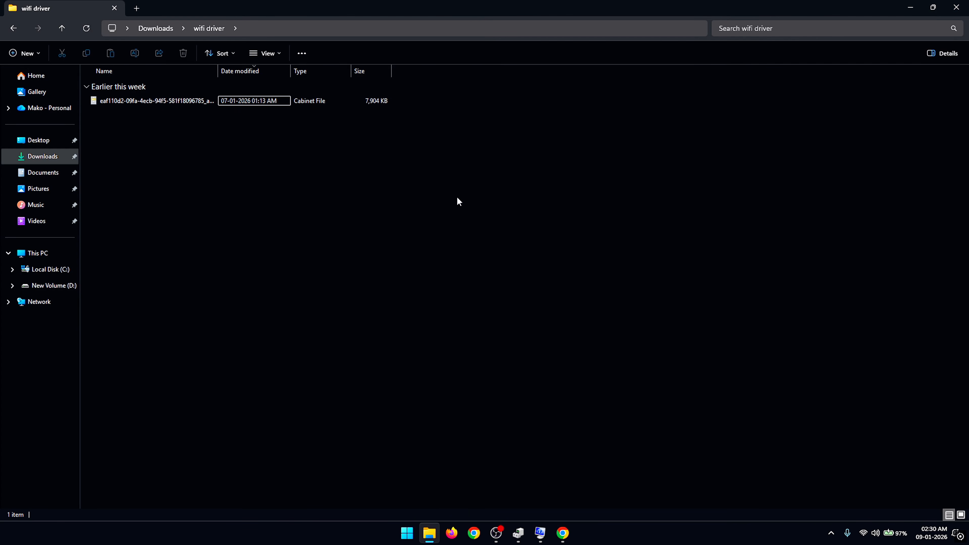
right_click(163, 101)
mouse_move(244, 321)
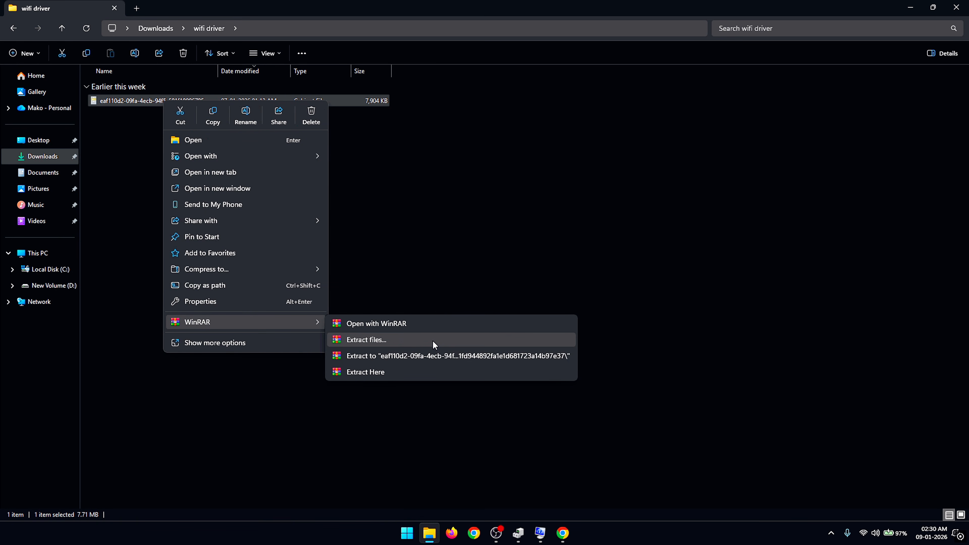
left_click(434, 344)
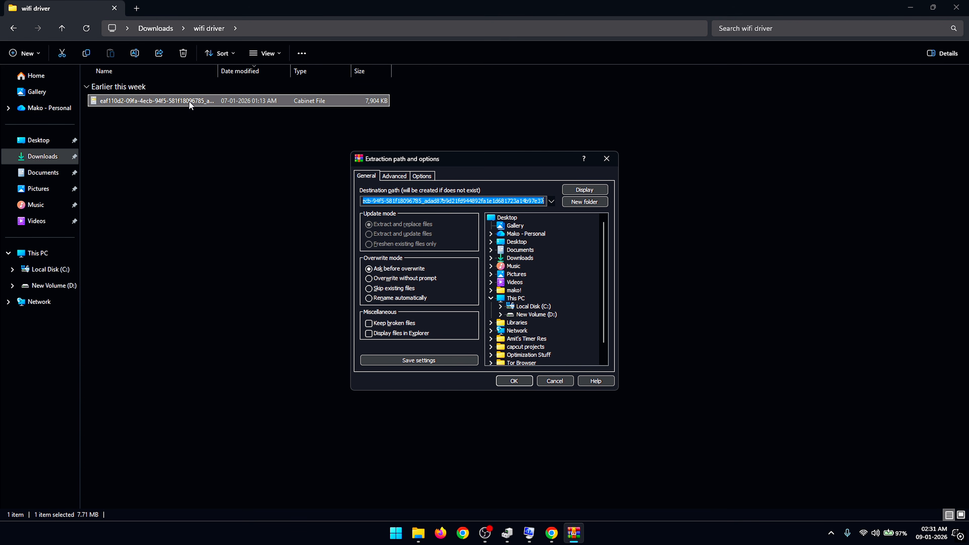
key("Return")
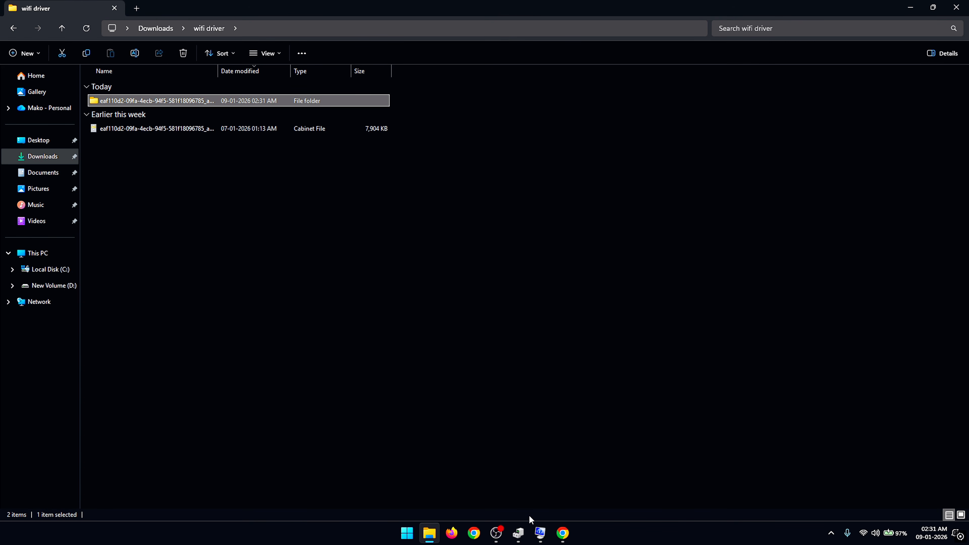
Step: In Device Manager, run a manual driver update for the MediaTek Wi-Fi 6 MT7921 Wireless LAN Card from the extracted folder, including subfolders
left_click(519, 533)
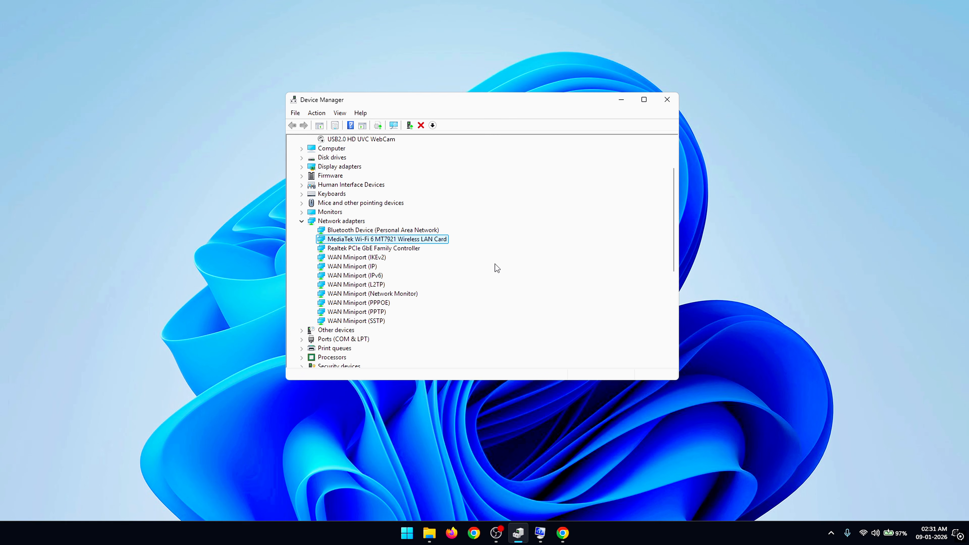
right_click(410, 242)
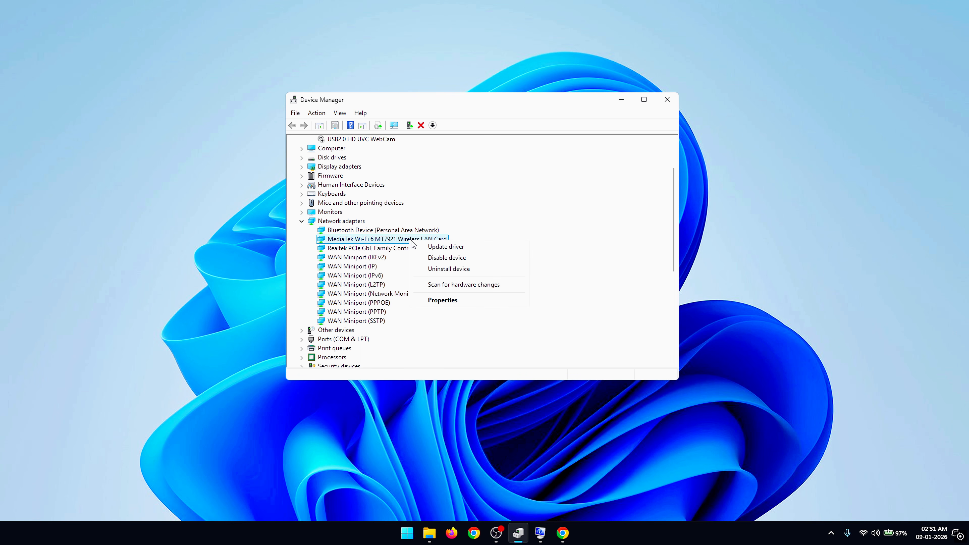
left_click(474, 249)
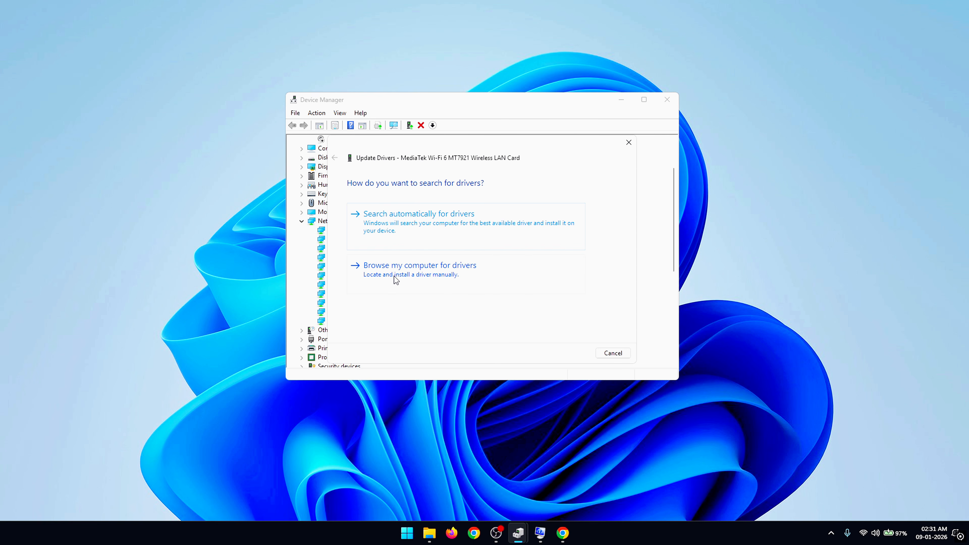
left_click(396, 279)
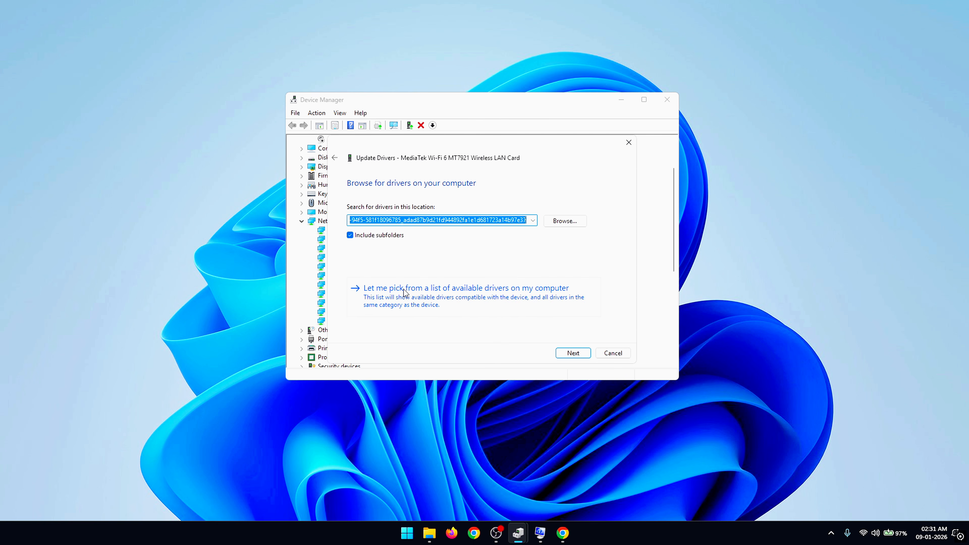
left_click(564, 221)
left_click(464, 260)
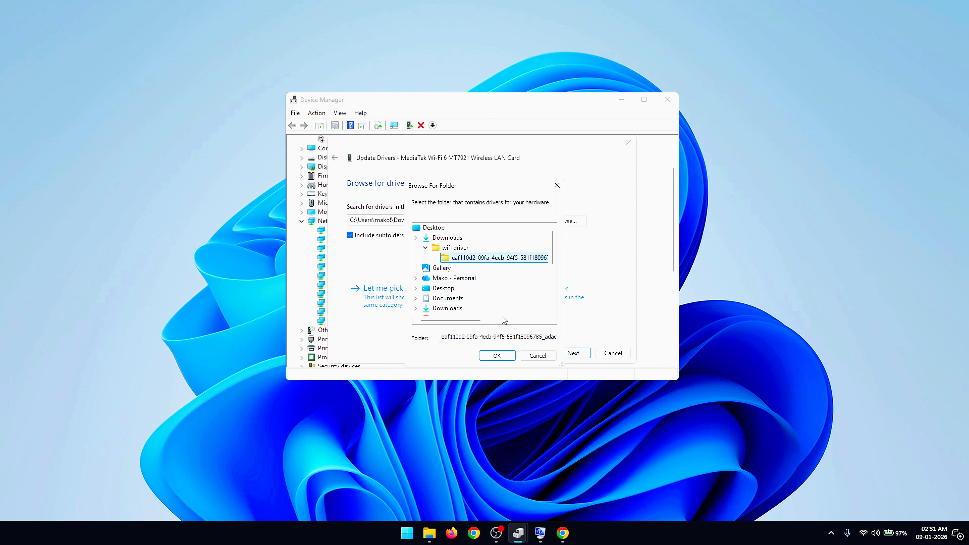
left_click(498, 357)
left_click(571, 354)
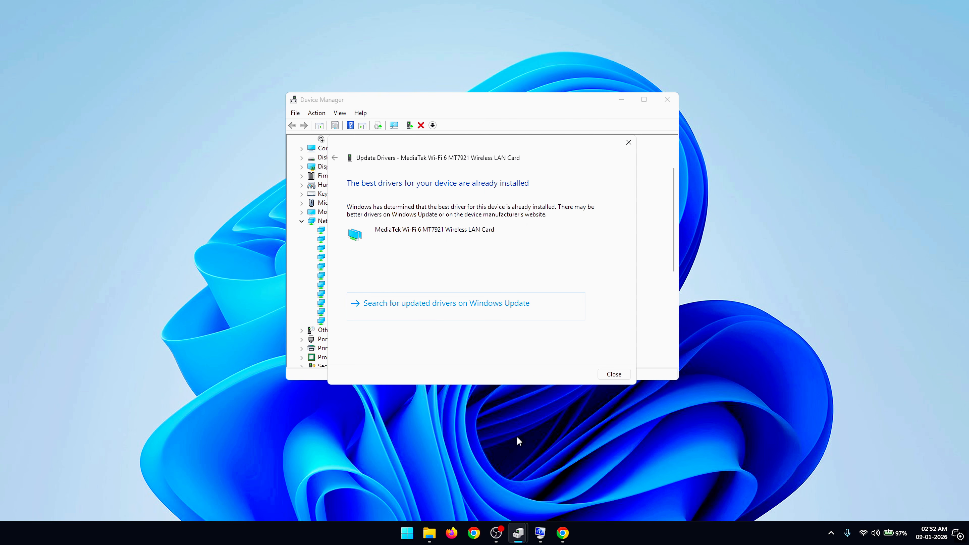
left_click(615, 375)
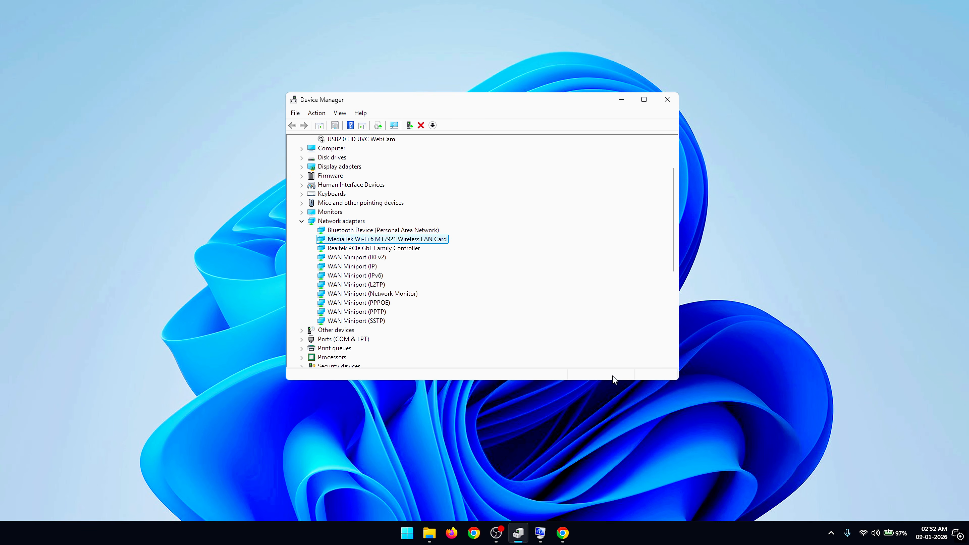
left_click(667, 100)
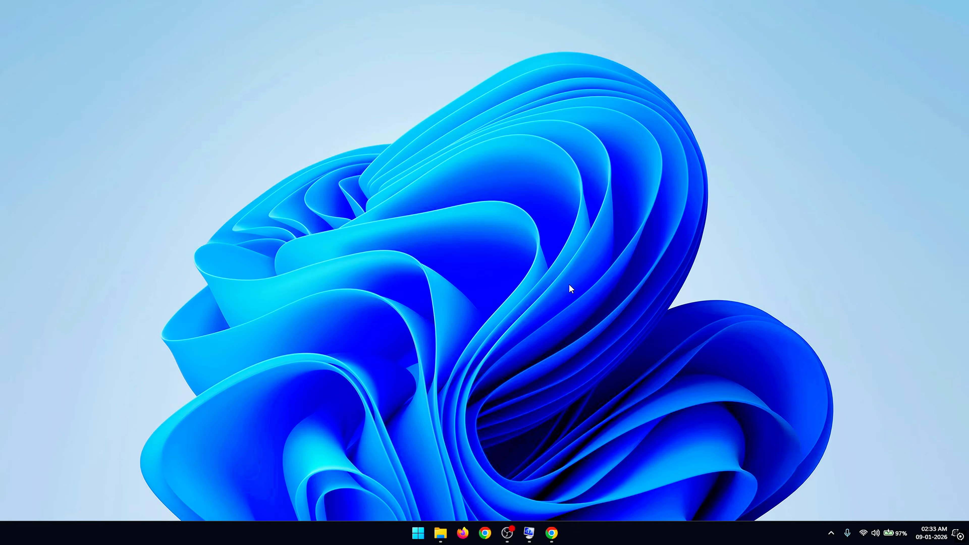
Step: Open the list of network adapters in Control Panel's Network and Sharing Center
key("super")
type("con")
key("Return")
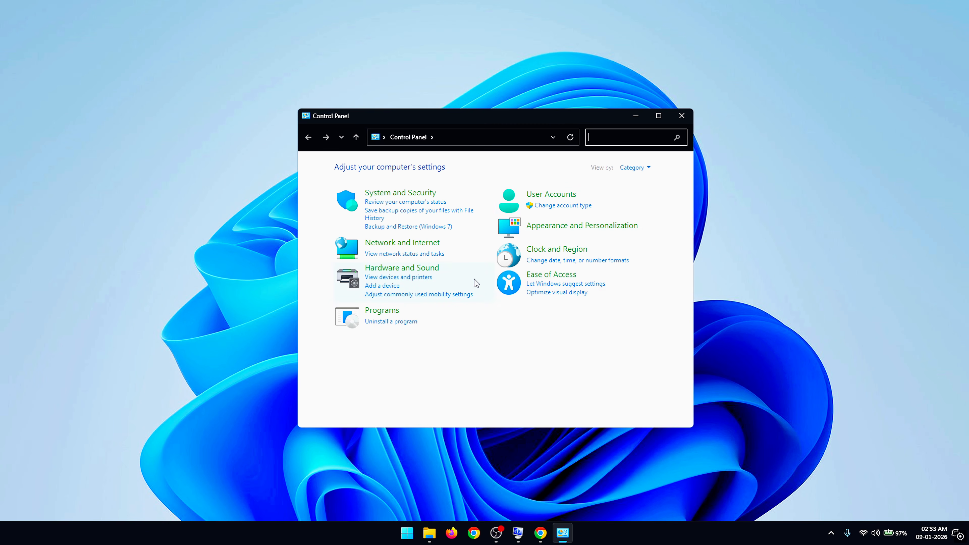
left_click(404, 244)
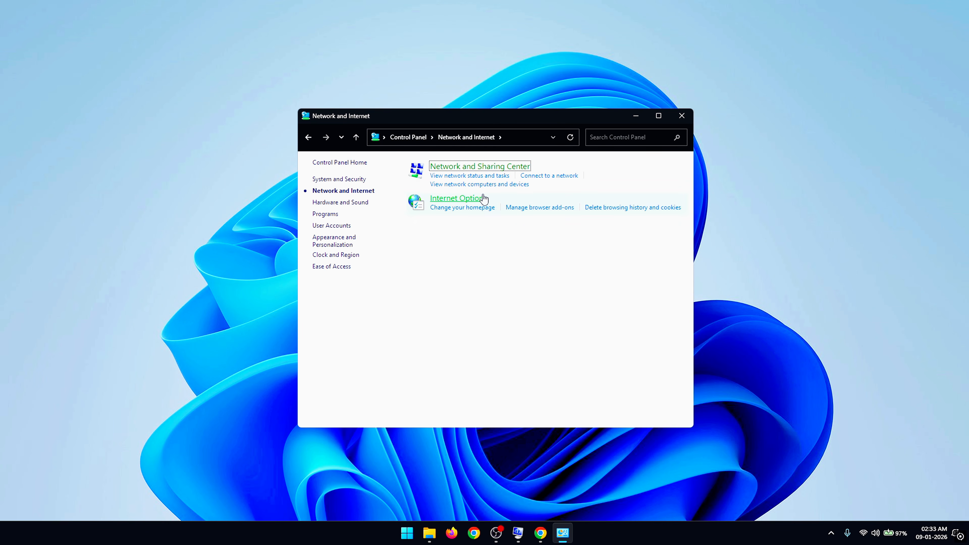
left_click(484, 168)
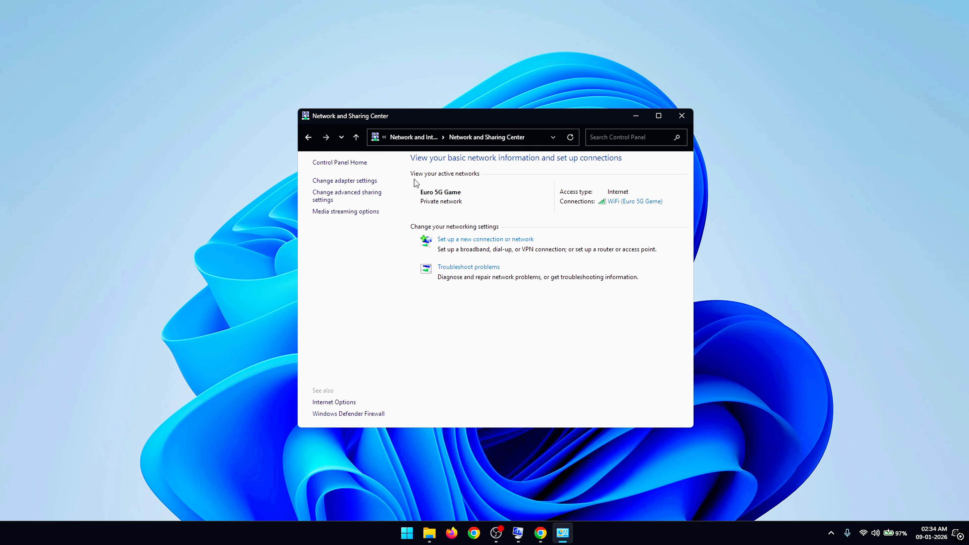
left_click(345, 182)
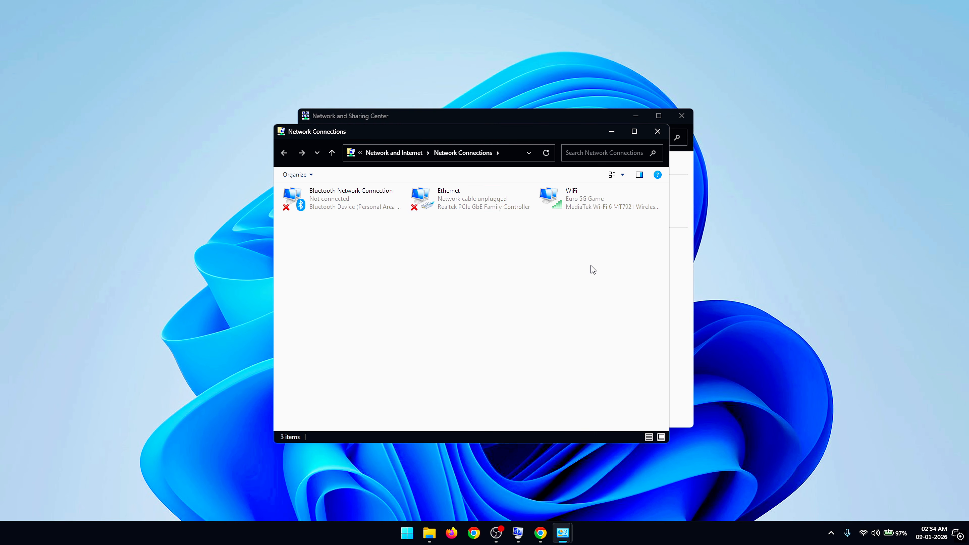
Step: In the WiFi connection's advanced adapter properties, set 802.11ax/ac/n/abg to 1. 802.11ax
double_click(574, 208)
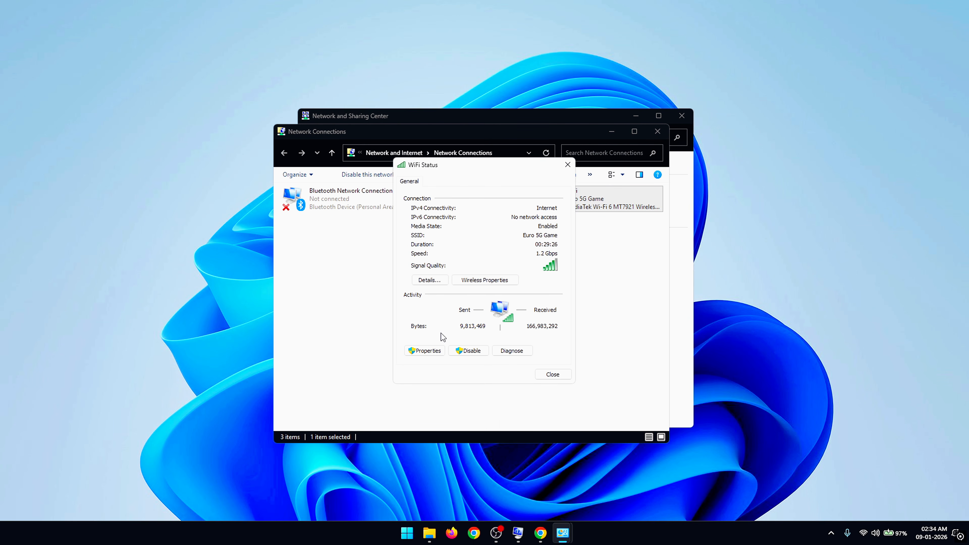
left_click(426, 350)
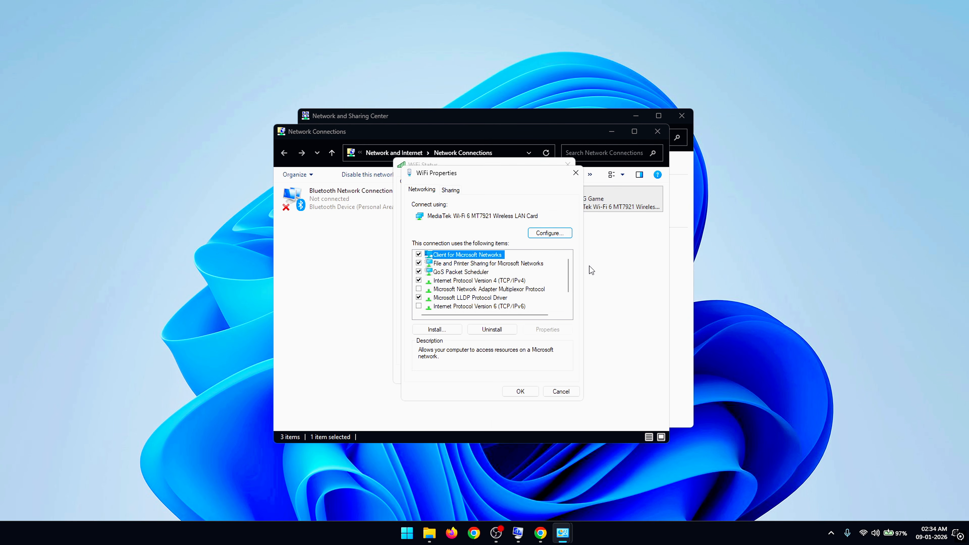
left_click(549, 231)
left_click(426, 180)
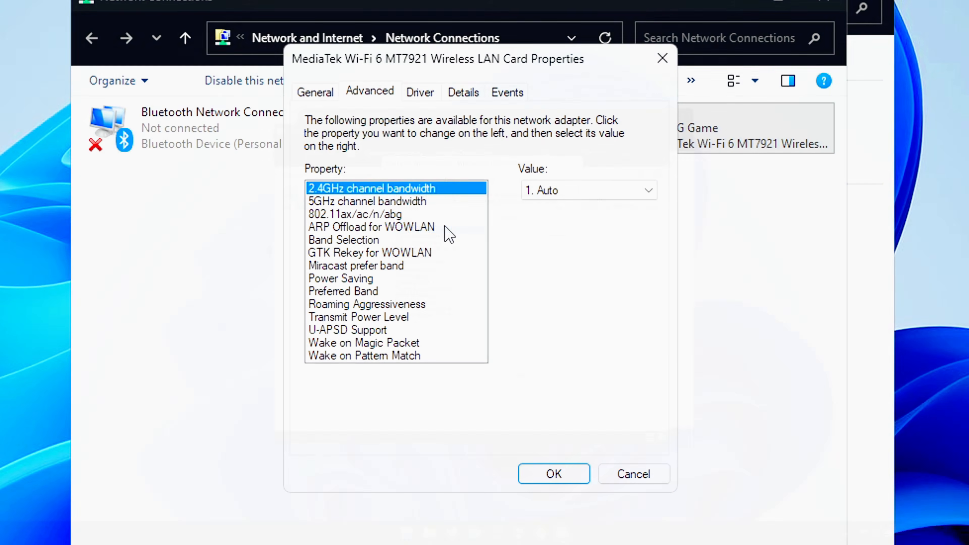
left_click(466, 243)
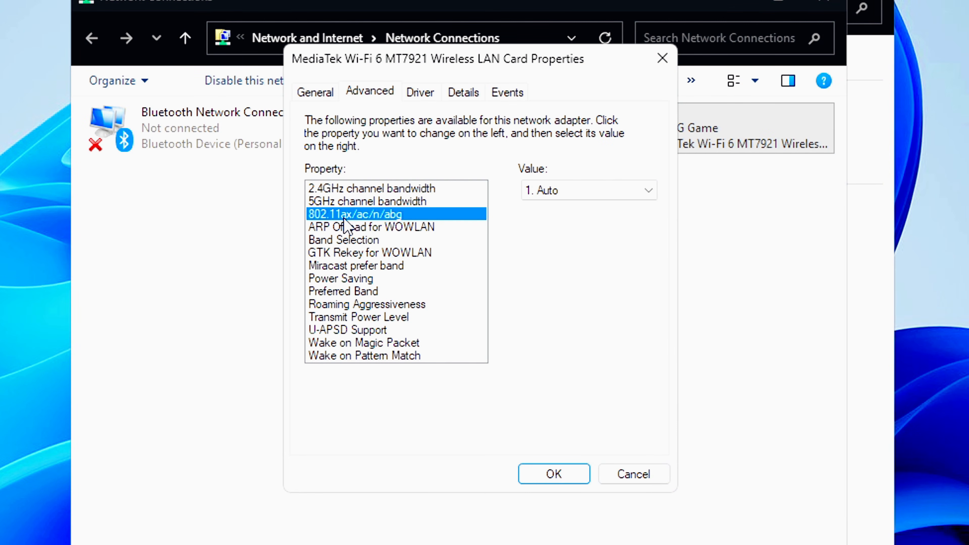
left_click(597, 195)
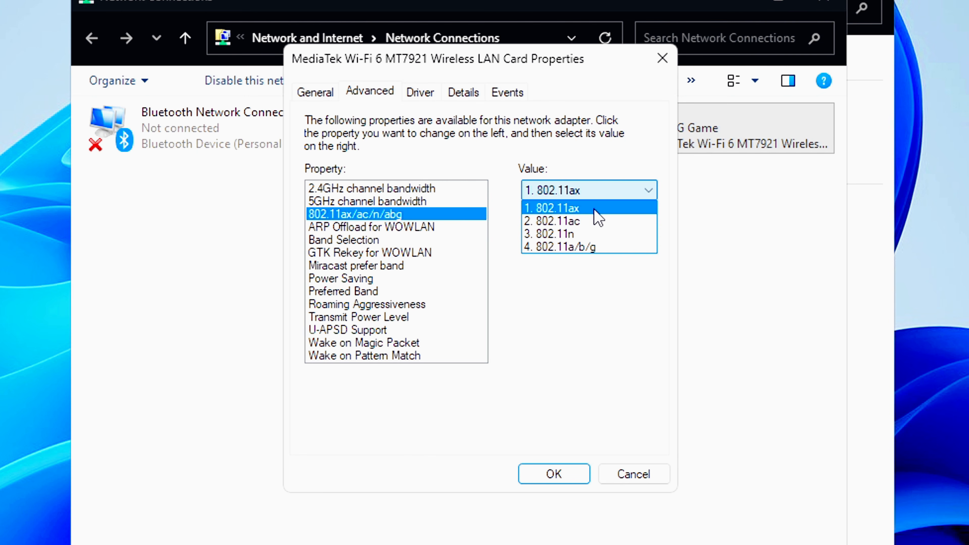
left_click(594, 209)
Step: Check the MediaTek card's WOWLAN offload, Power Saving, Preferred Band, Roaming Aggressiveness, Transmit Power Level, U-APSD and Wake on Pattern Match values, and apply the adapter settings
left_click(423, 227)
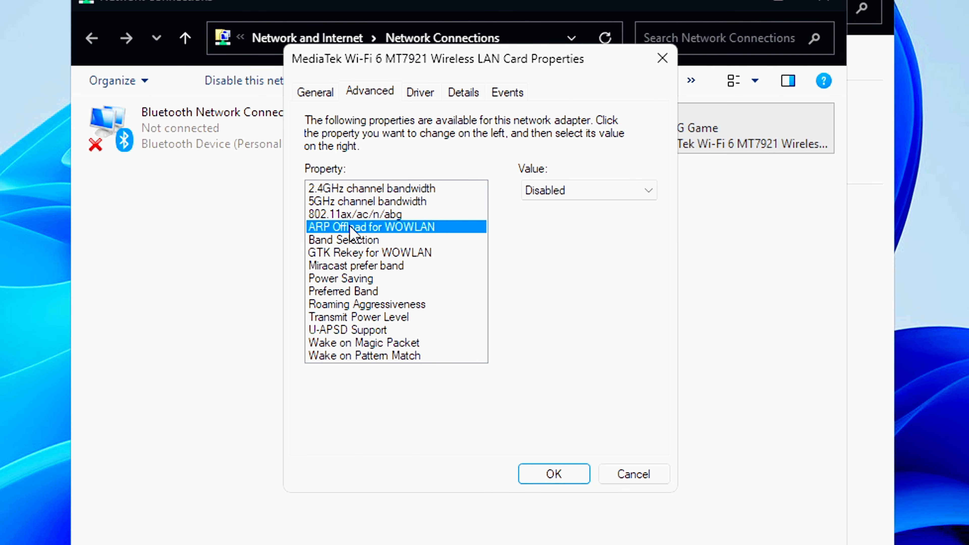
left_click(407, 254)
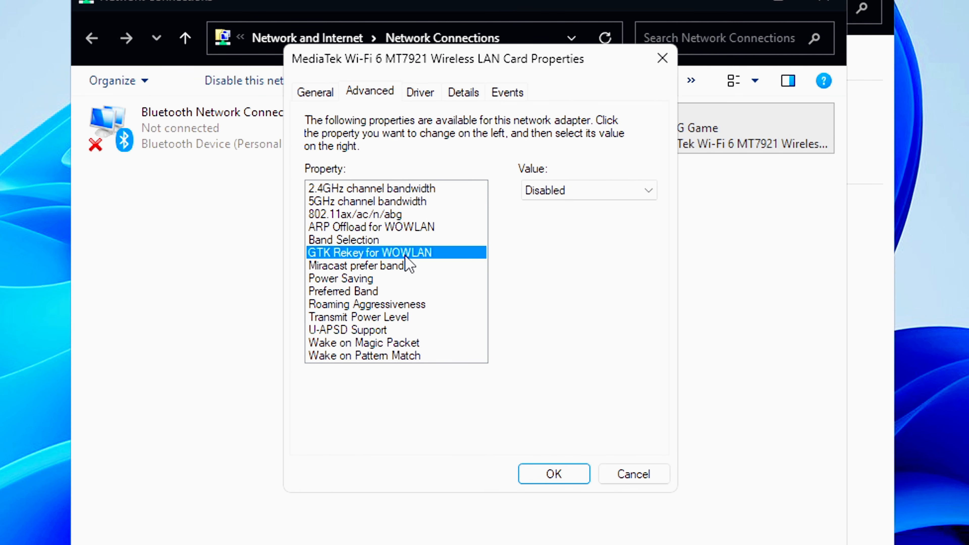
left_click(378, 278)
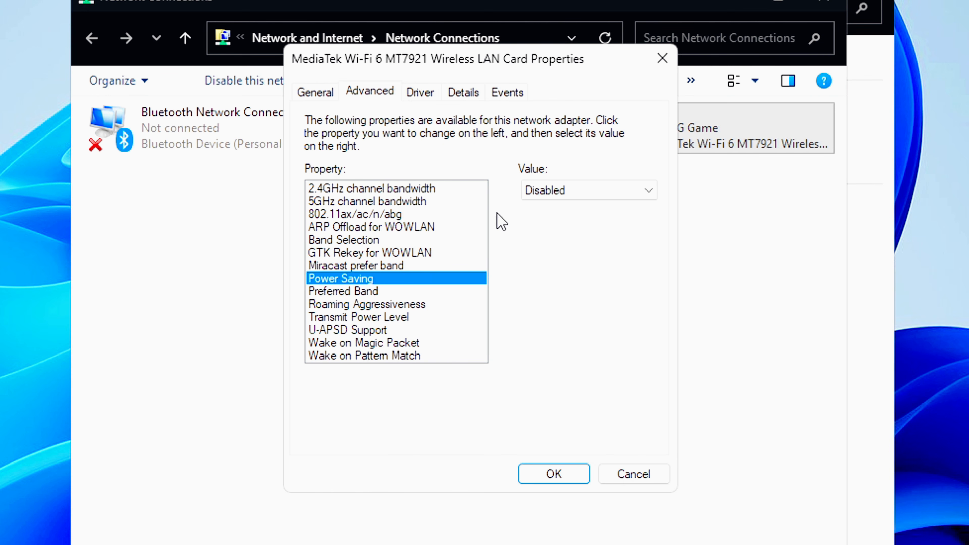
left_click(375, 291)
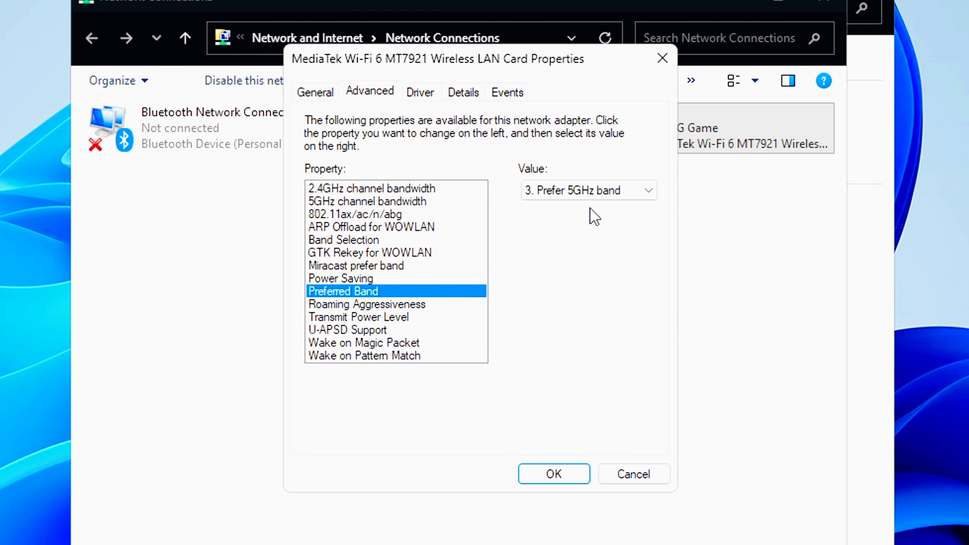
left_click(403, 305)
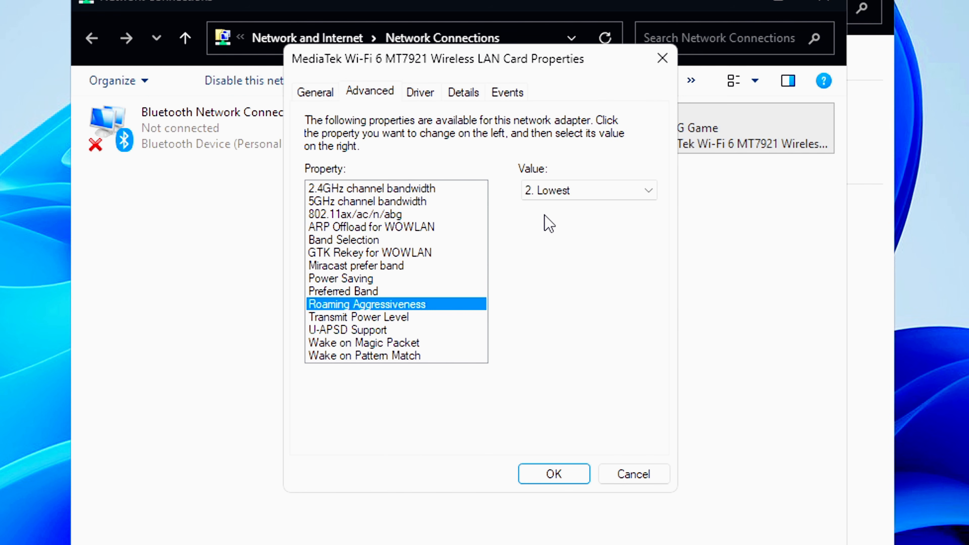
left_click(447, 317)
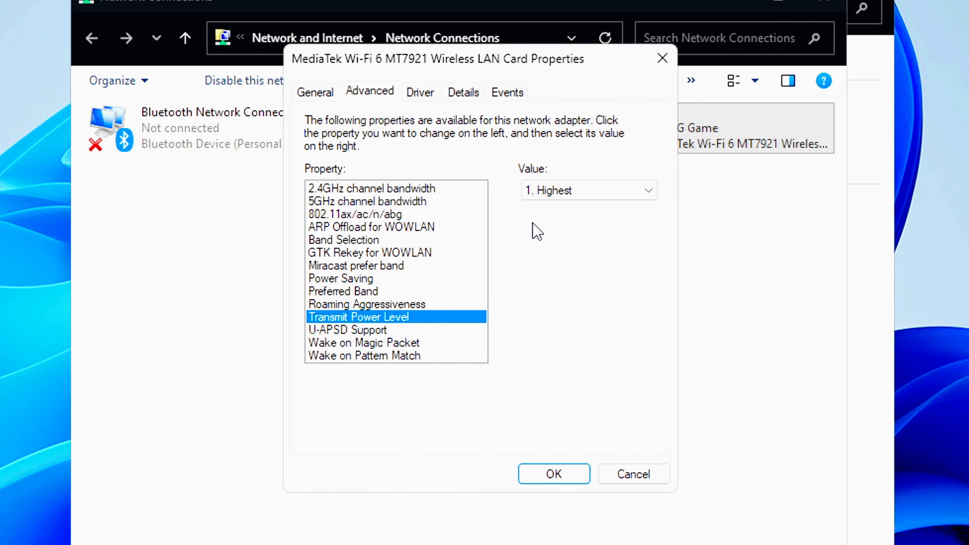
left_click(375, 330)
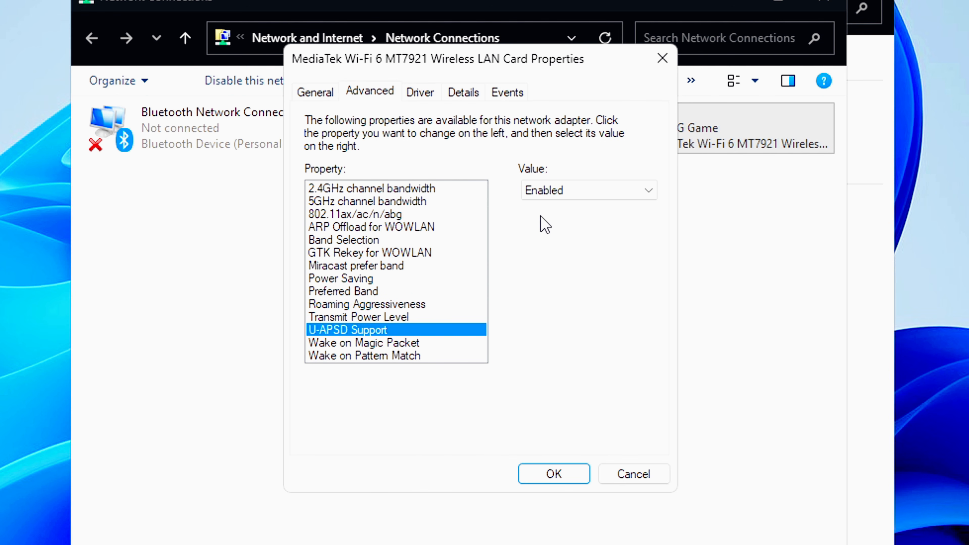
left_click(417, 356)
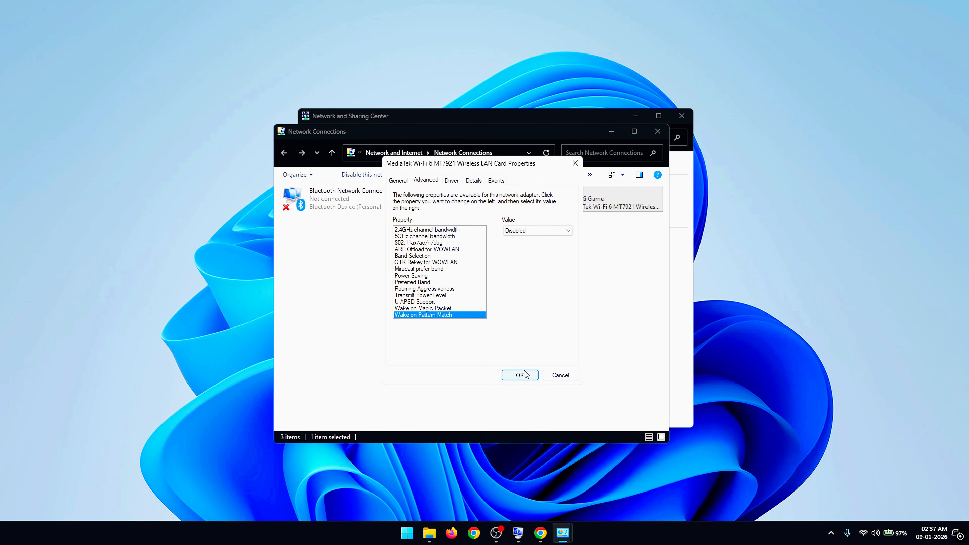
left_click(520, 375)
left_click(550, 375)
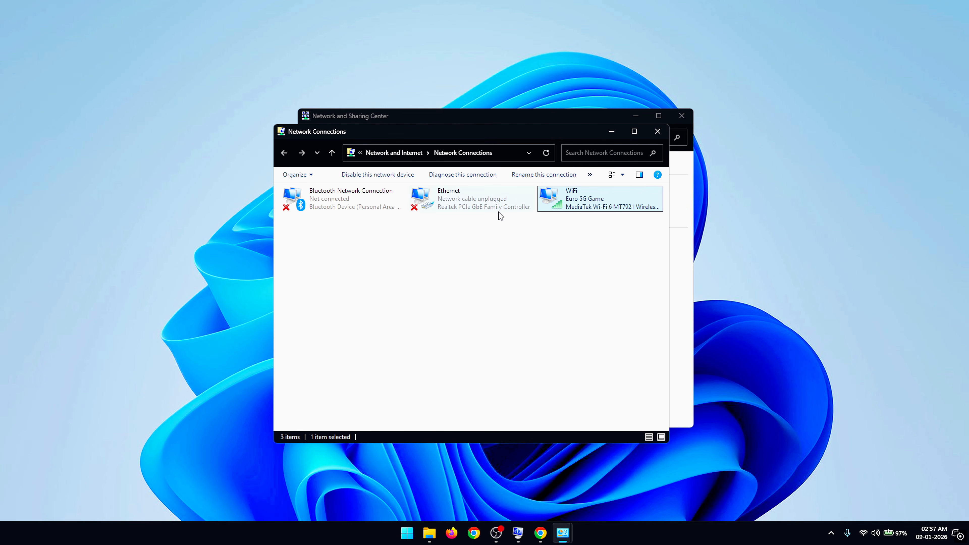
Step: Open the advanced properties of the Ethernet connection's Realtek PCIe GbE Family Controller
double_click(451, 205)
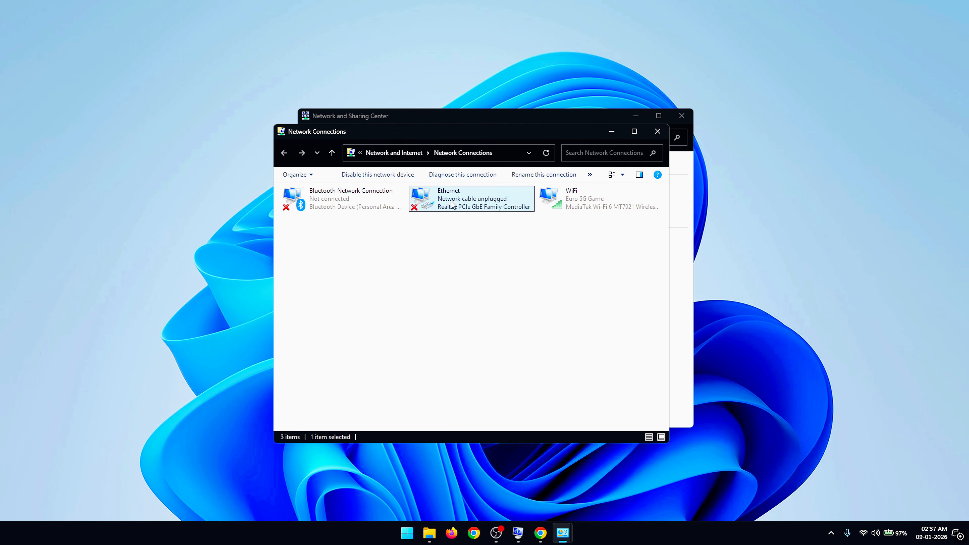
left_click(438, 245)
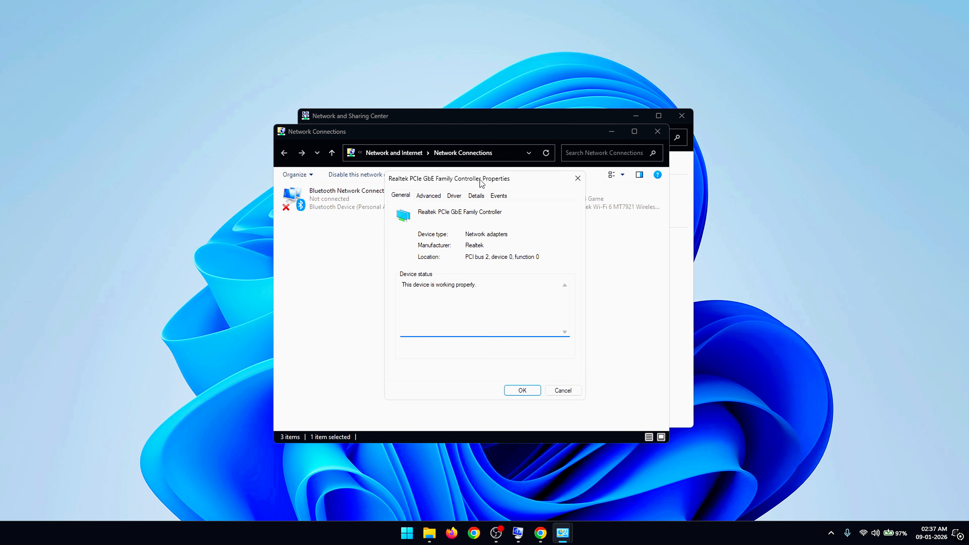
left_click(429, 196)
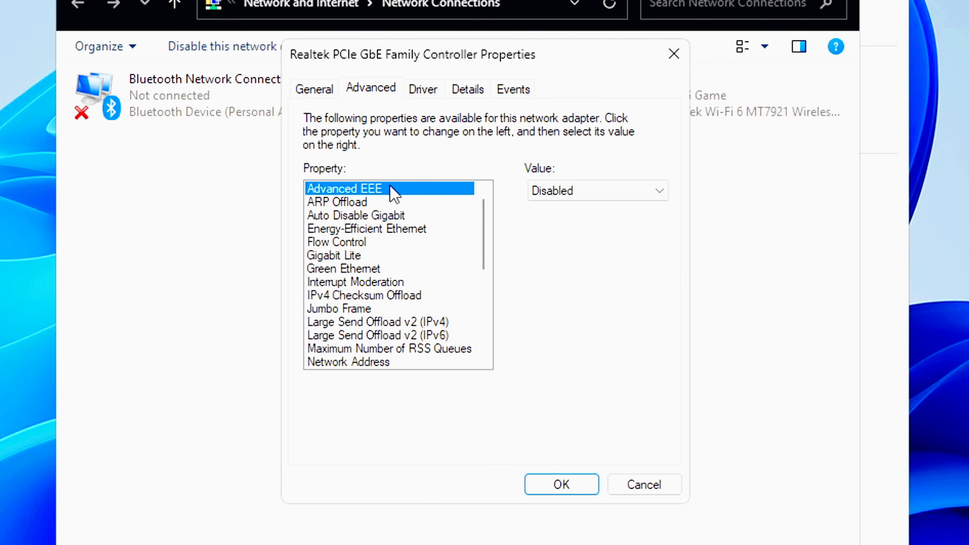
Step: Check the Realtek controller's ARP Offload, Auto Disable Gigabit, Energy-Efficient Ethernet, Flow Control, Gigabit Lite and Green Ethernet values
left_click(367, 201)
left_click(402, 215)
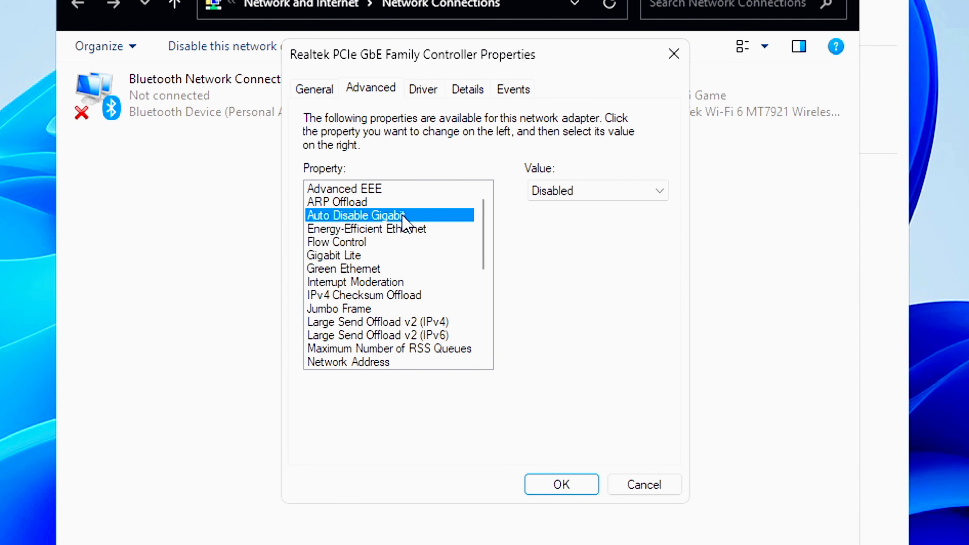
left_click(406, 228)
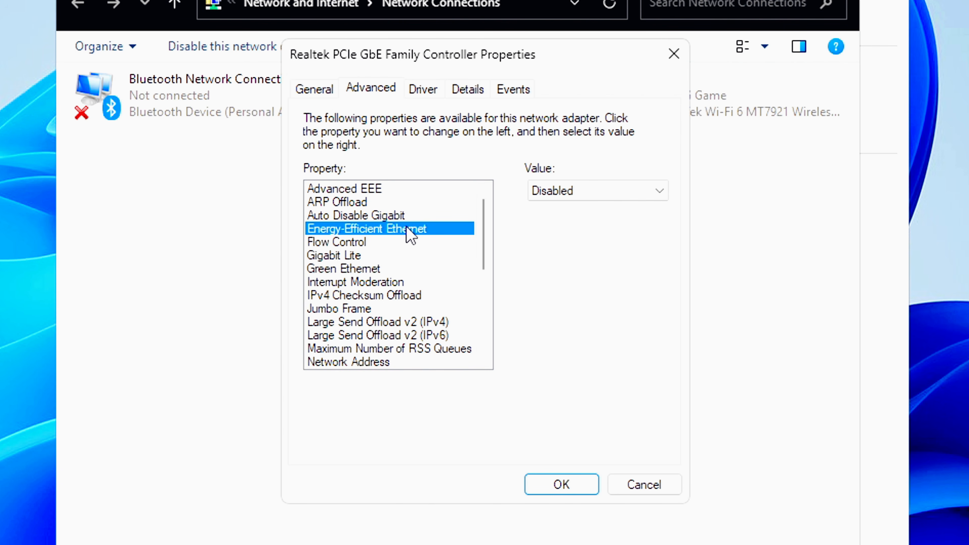
left_click(365, 239)
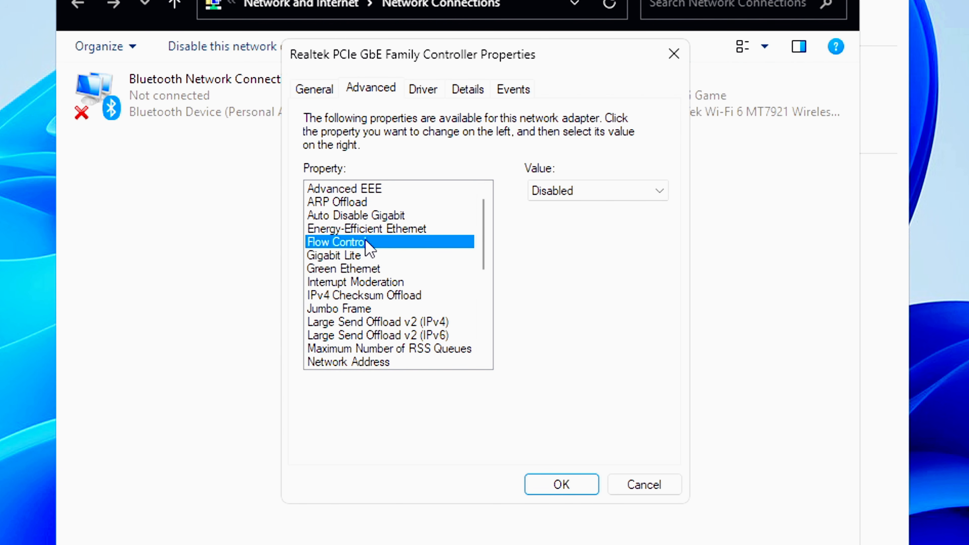
left_click(352, 254)
left_click(358, 268)
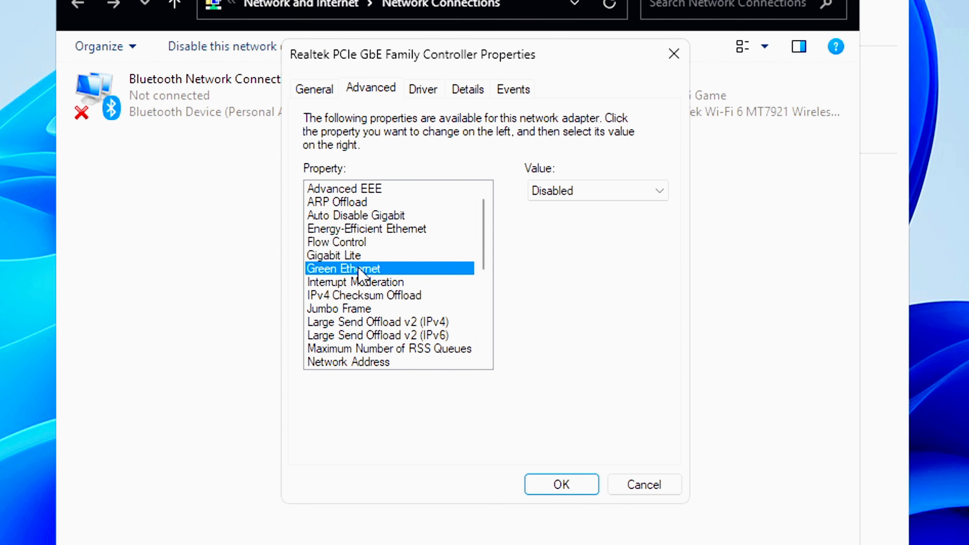
Step: Check the values of Interrupt Moderation, IPv4 Checksum Offload, Jumbo Frame, both Large Send Offload v2 entries, NS Offload and Power Saving Mode
left_click(379, 282)
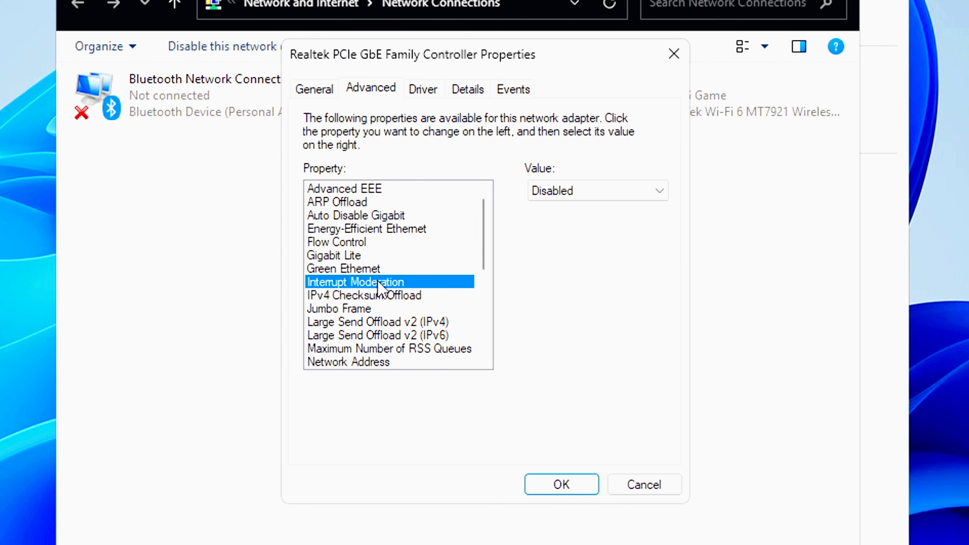
left_click(382, 297)
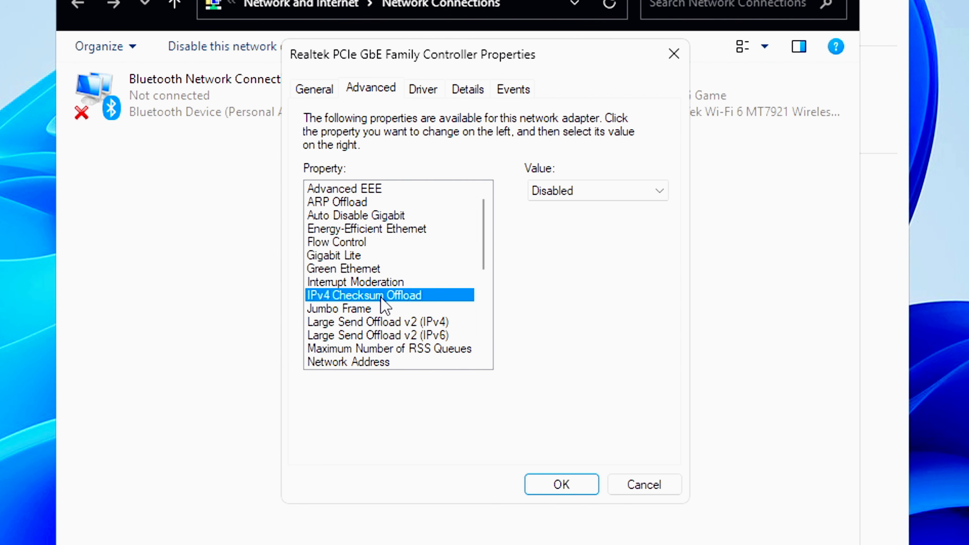
left_click(377, 309)
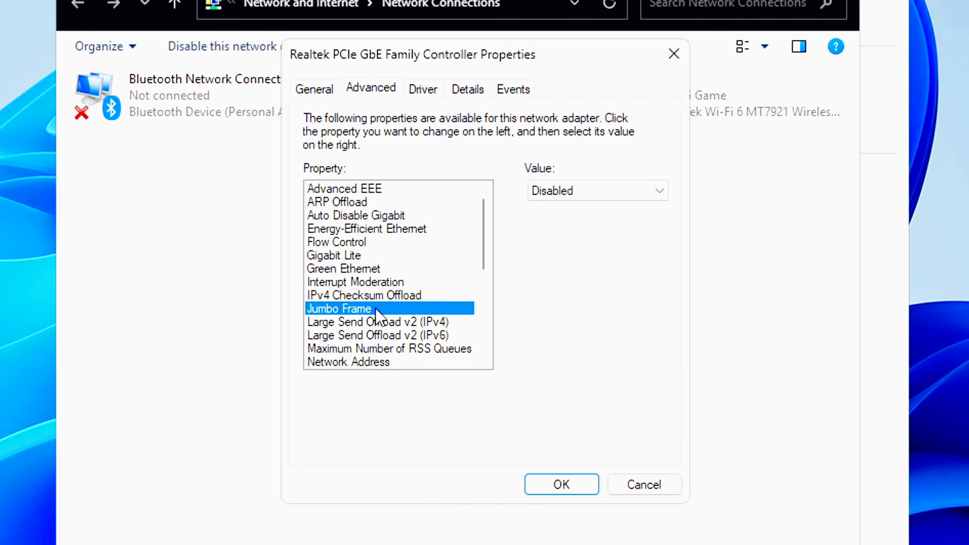
left_click(387, 322)
left_click(397, 336)
scroll(407, 254, "down", 2)
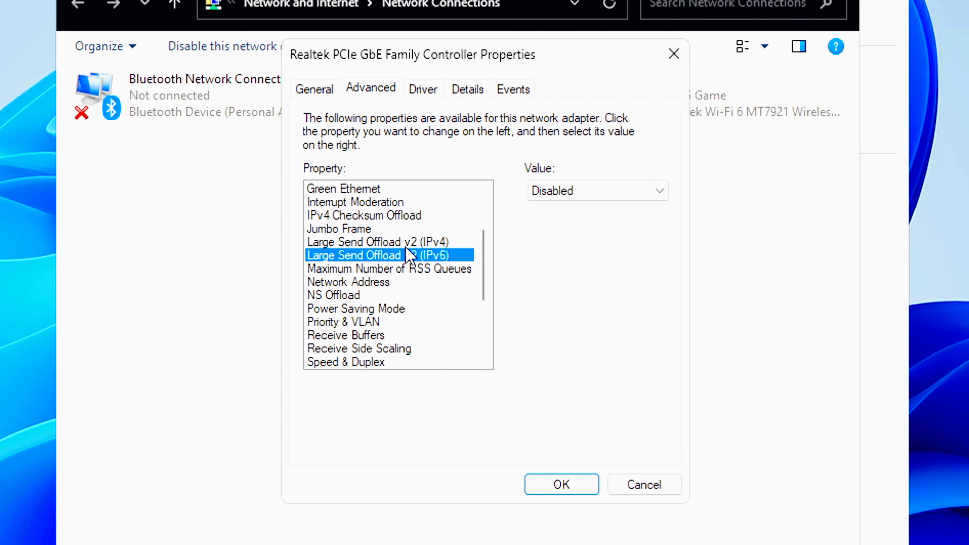
scroll(408, 254, "down", 1)
left_click(407, 254)
left_click(375, 269)
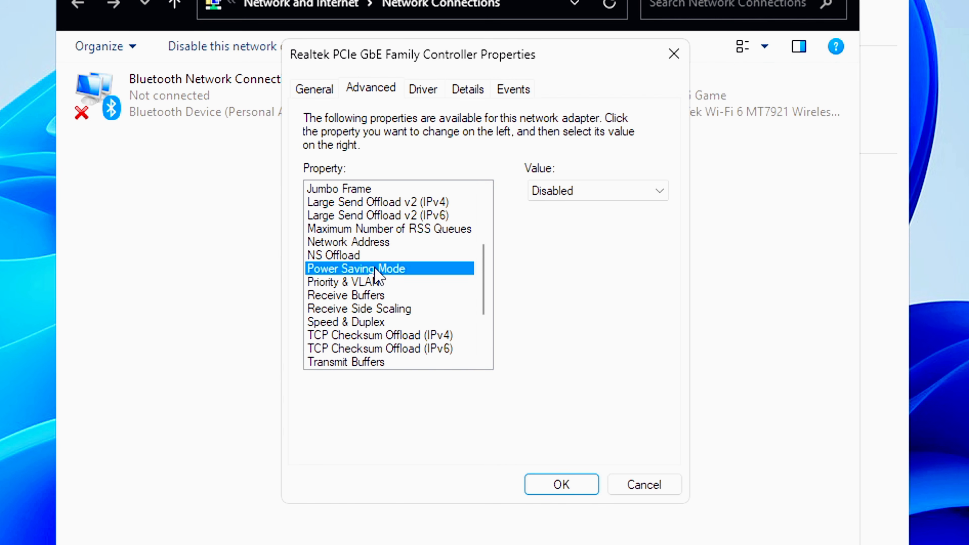
Step: Try to raise Receive Buffers above 512, and check the Receive Side Scaling and Speed & Duplex values
left_click(367, 295)
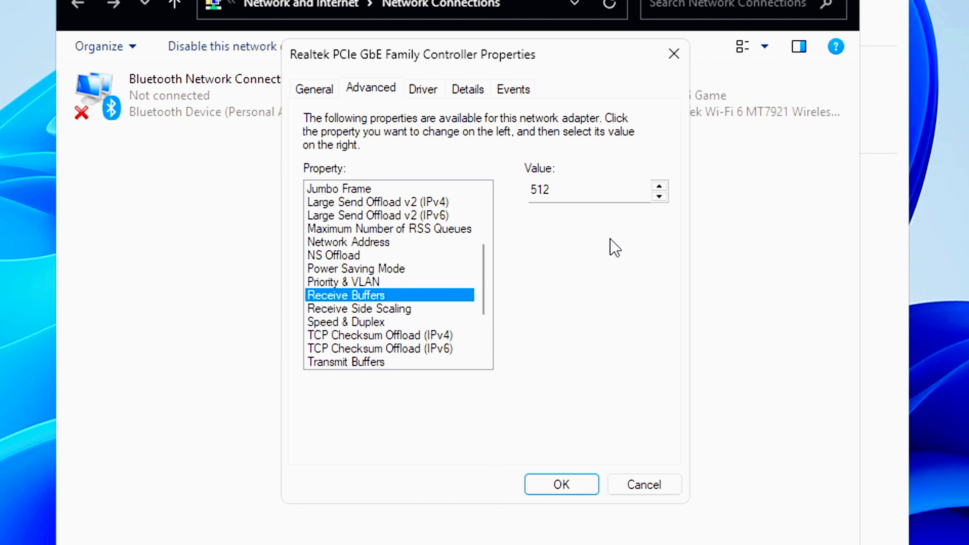
left_click(658, 186)
left_click(381, 310)
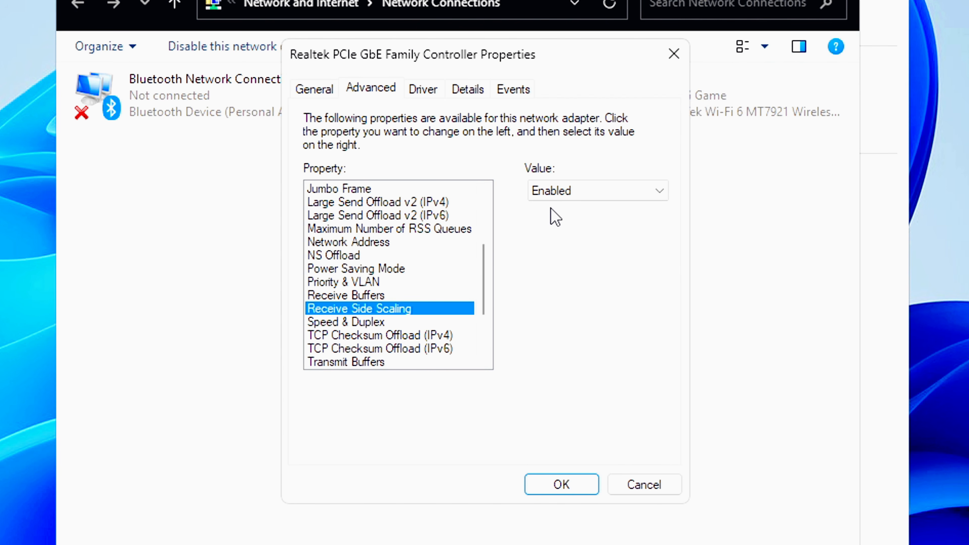
scroll(363, 283, "down", 1)
left_click(362, 283)
left_click(594, 190)
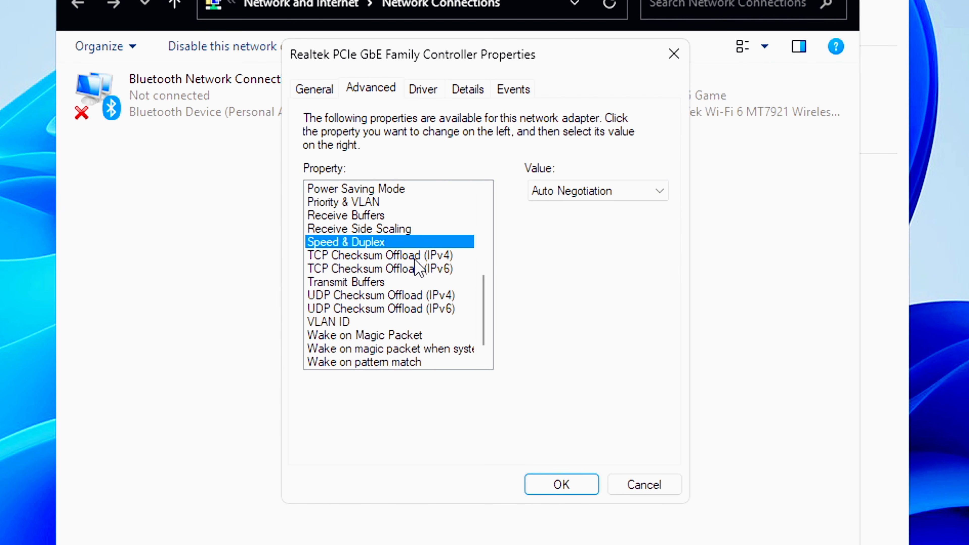
Step: Check the TCP and UDP Checksum Offload values for IPv4 and IPv6, and try to raise Transmit Buffers above 128
left_click(414, 259)
left_click(420, 269)
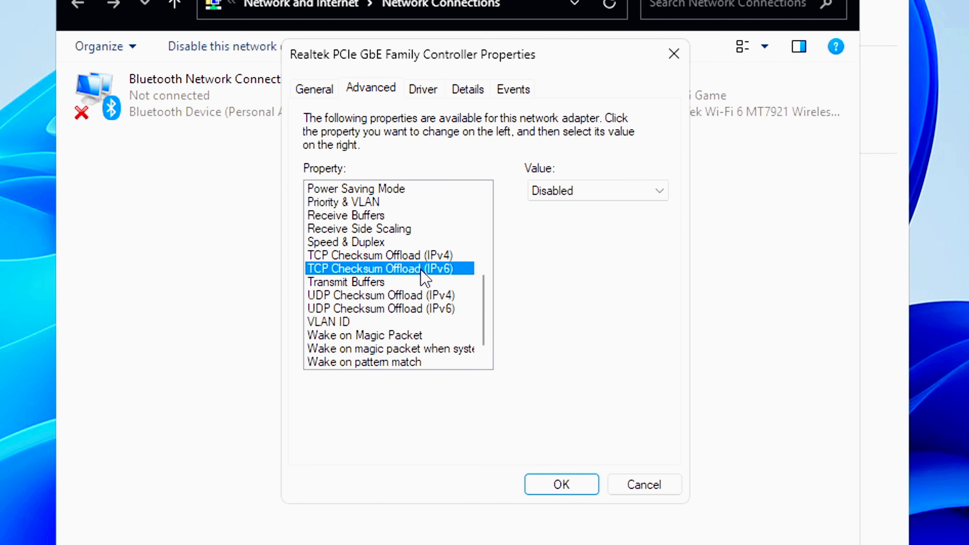
left_click(364, 281)
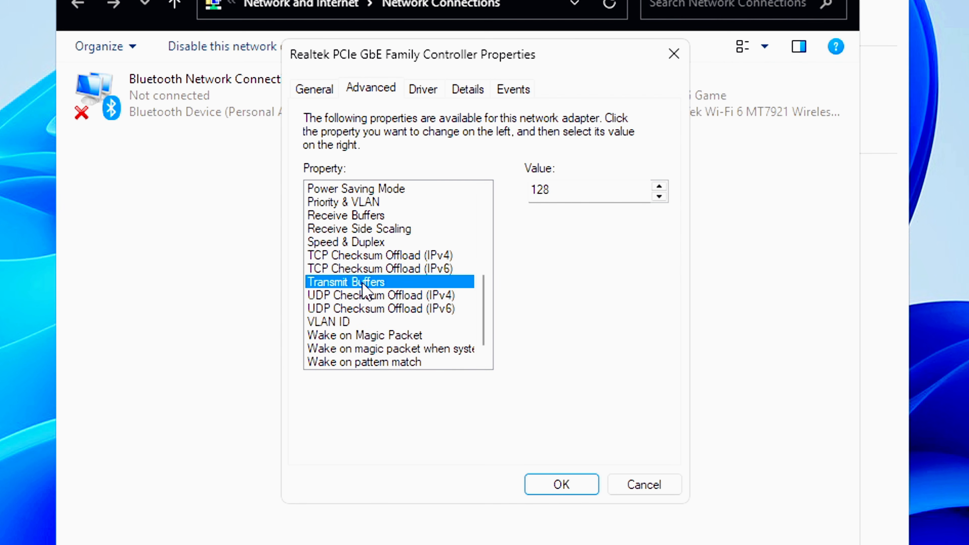
left_click(660, 190)
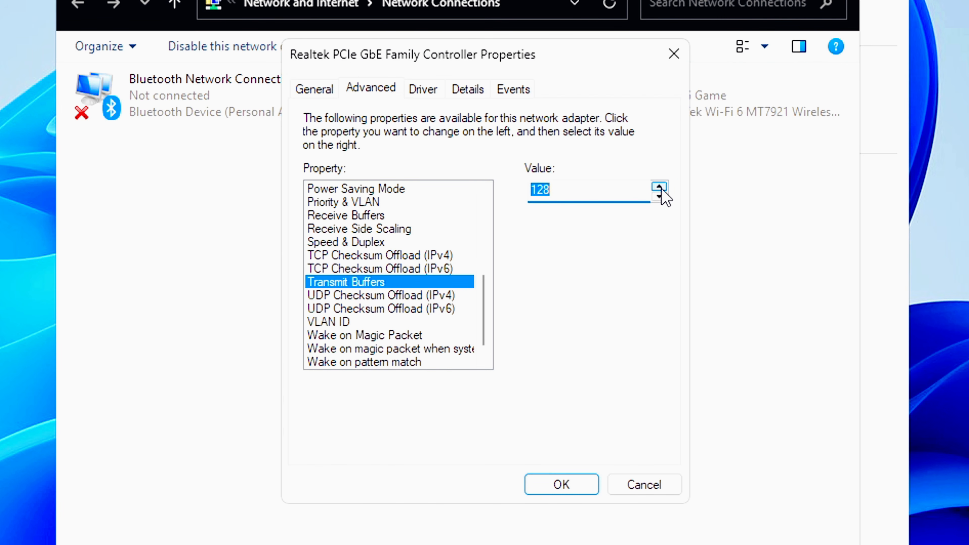
left_click(404, 295)
left_click(382, 307)
scroll(382, 311, "down", 1)
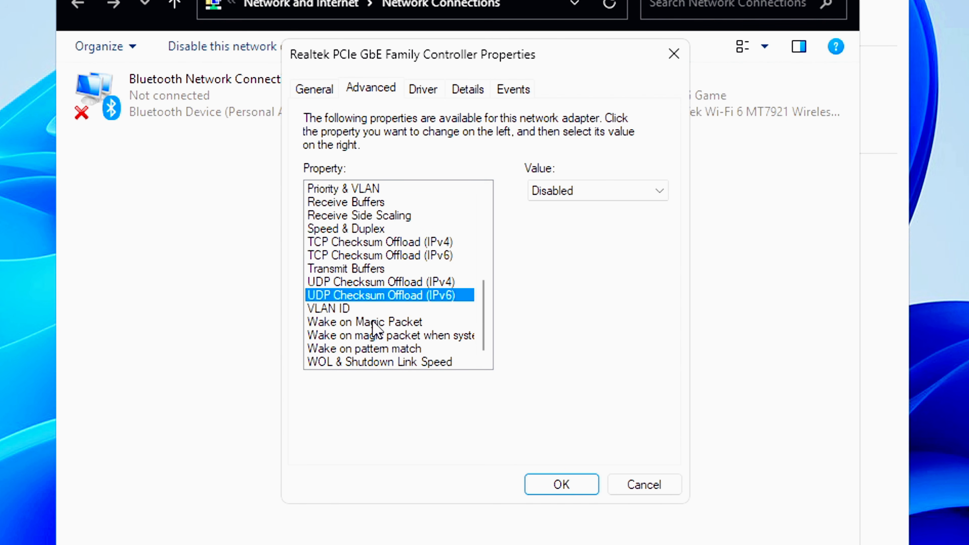
Step: Check the Wake on Magic Packet, Wake on pattern match and WOL & Shutdown Link Speed values, and apply the Realtek adapter settings
left_click(384, 323)
left_click(388, 334)
left_click(405, 348)
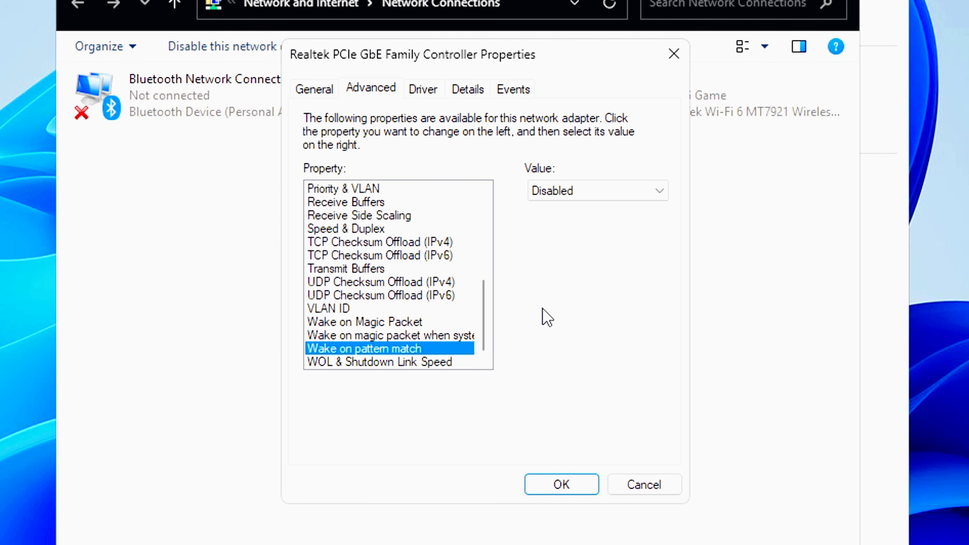
left_click(424, 362)
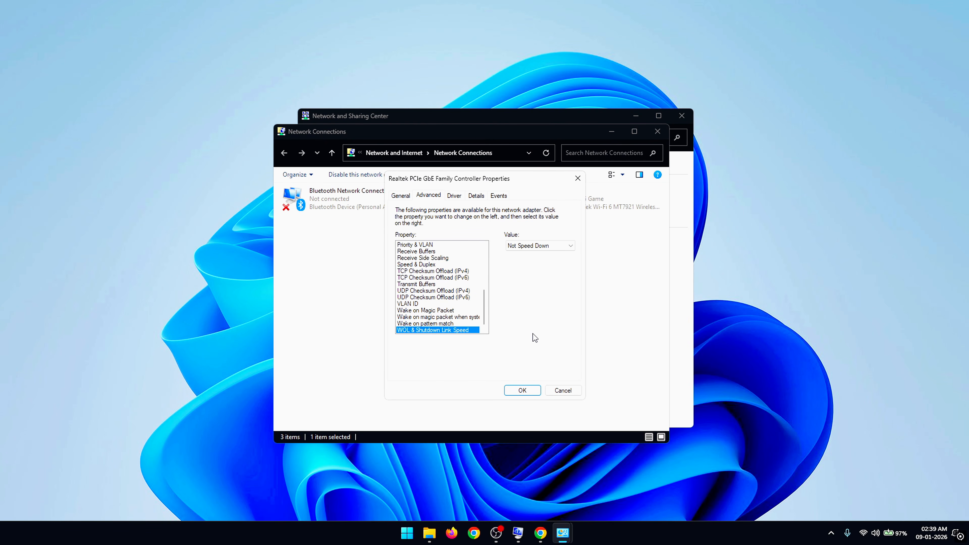
left_click(523, 390)
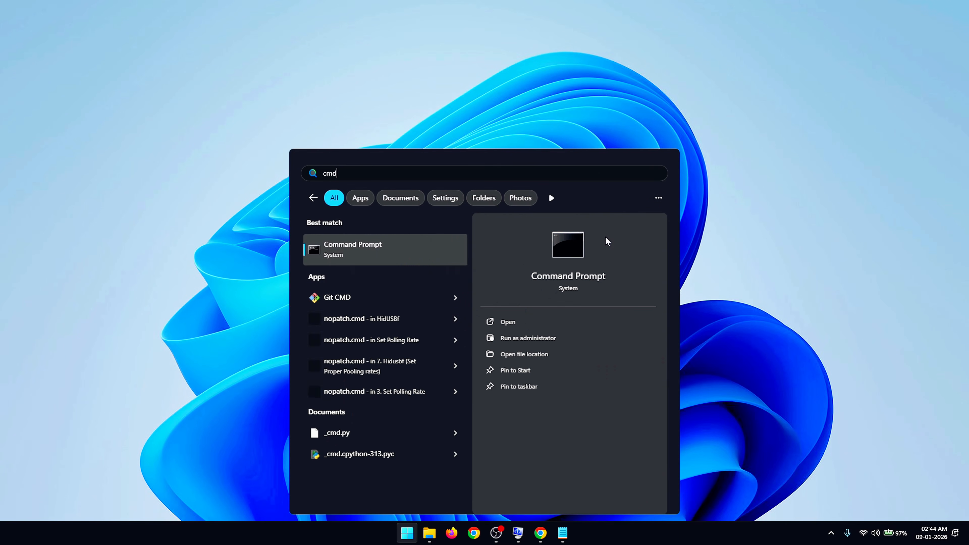
Step: Run Command Prompt as administrator
right_click(411, 262)
left_click(443, 269)
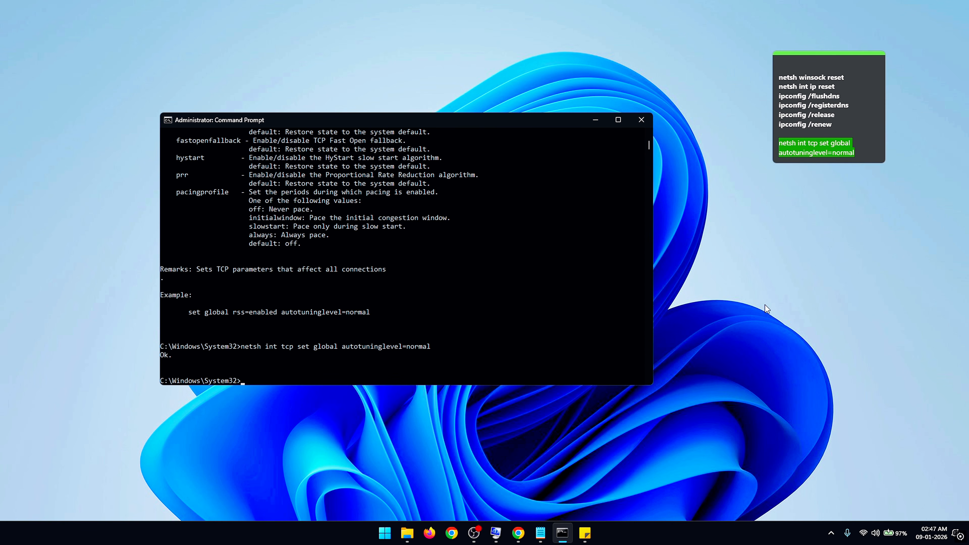
Step: Open the computer's power options
key("super")
left_click(609, 498)
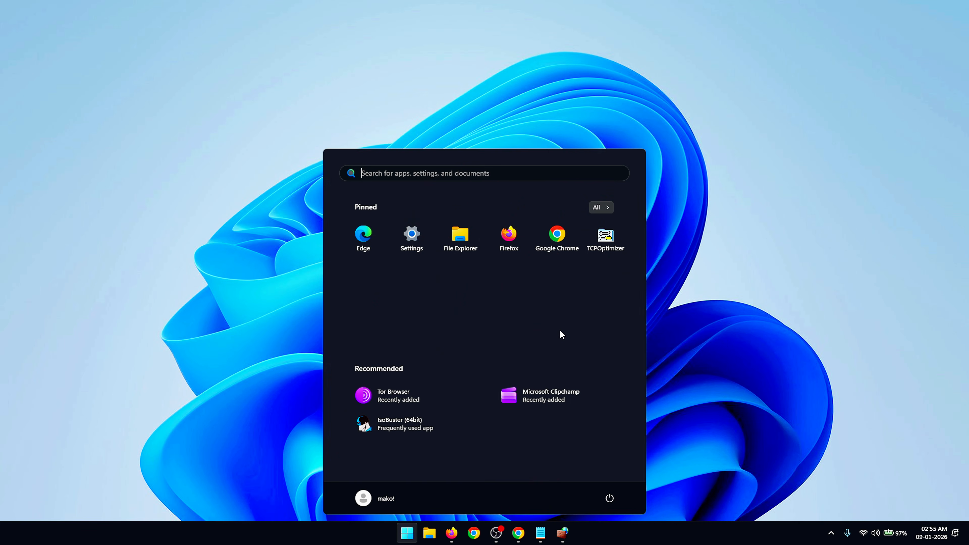
Step: Open Registry Editor and allow it to make changes to the device
type("registry Editor")
left_click(560, 331)
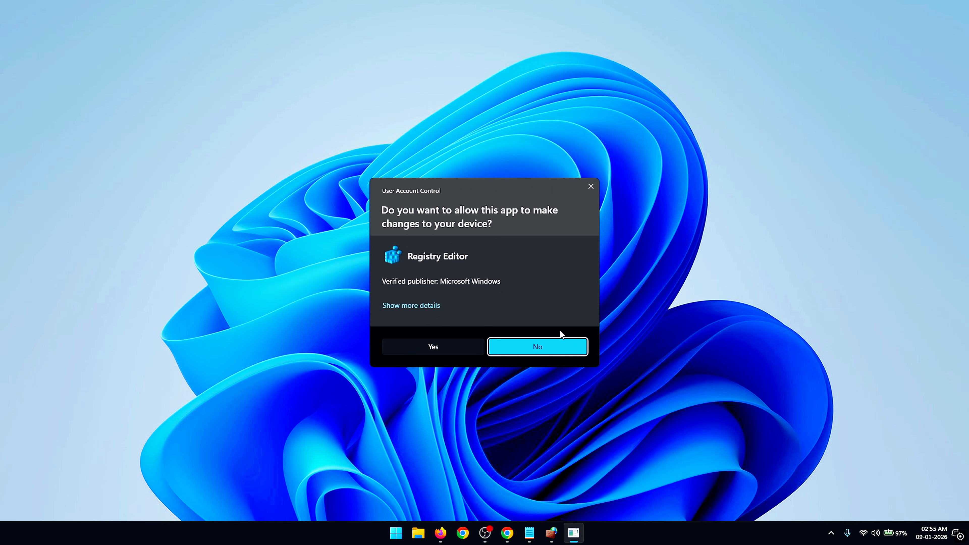
left_click(439, 350)
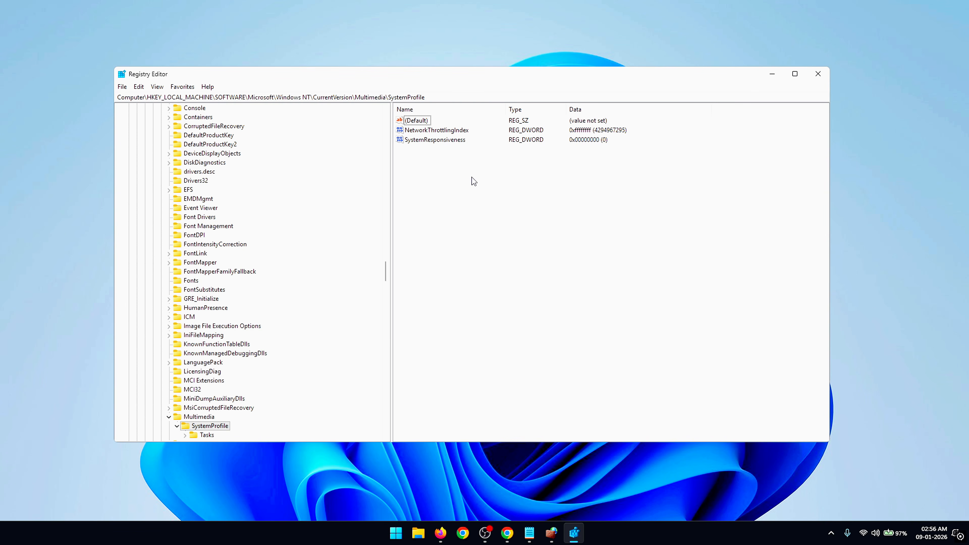
Step: In the Multimedia\SystemProfile registry key, save NetworkThrottlingIndex with the hexadecimal value ffffffff
left_click(435, 132)
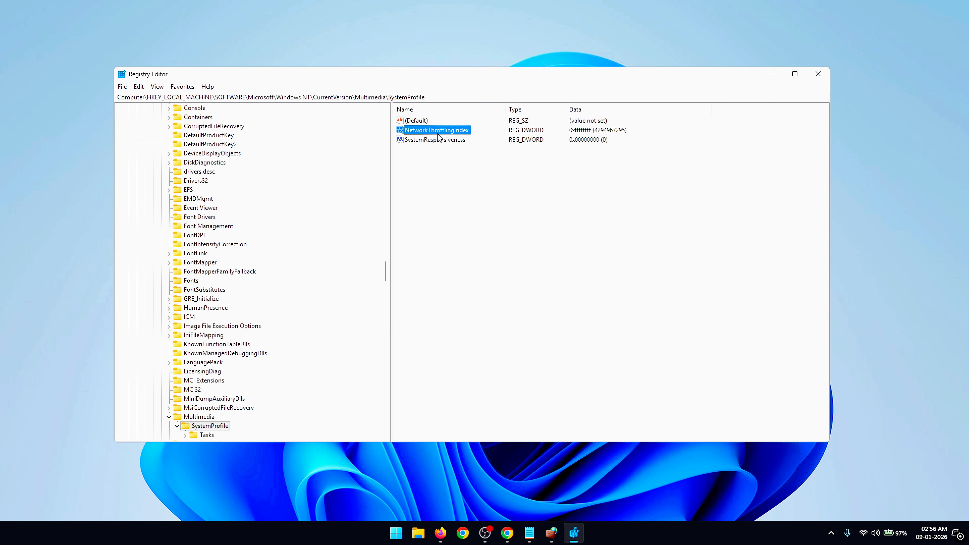
double_click(413, 132)
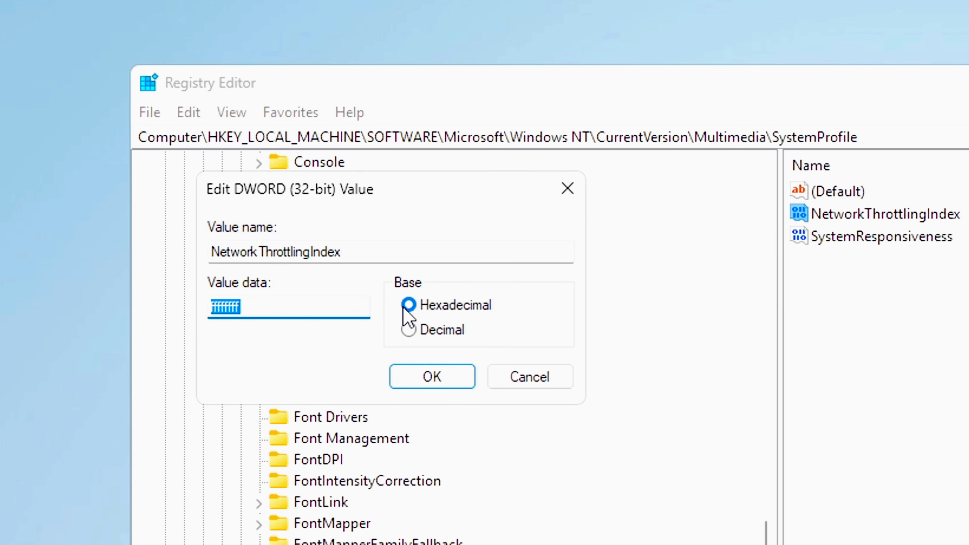
left_click(403, 309)
key("shift+Tab")
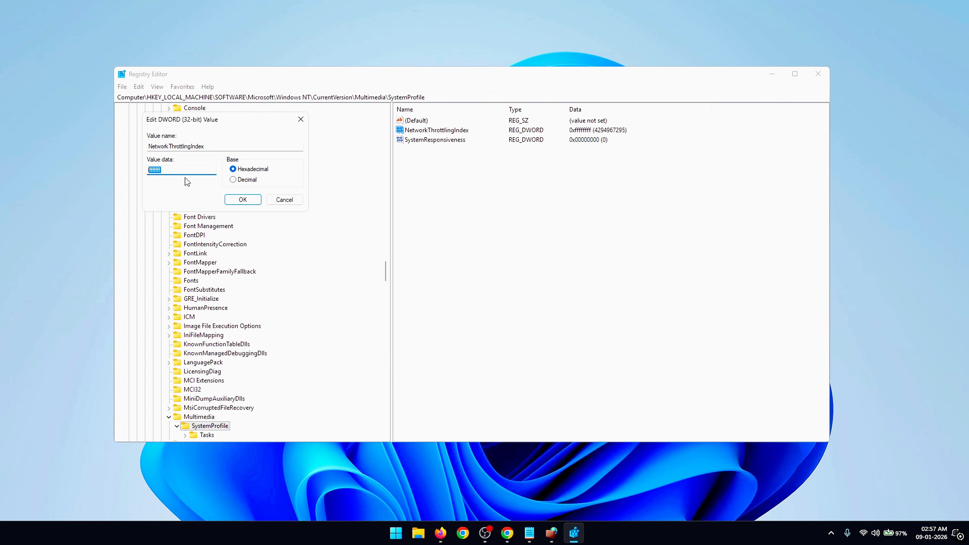
left_click(240, 200)
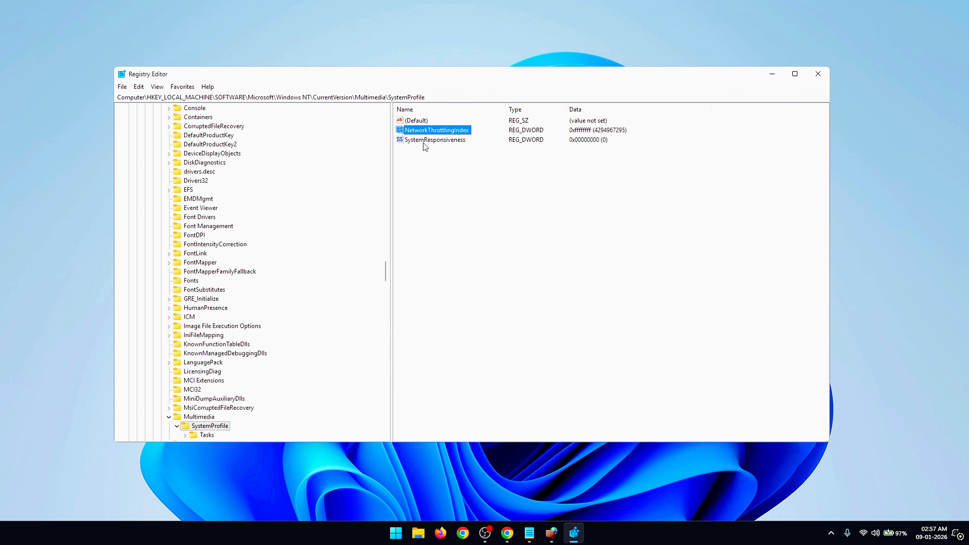
Step: Save SystemResponsiveness in the same key with the hexadecimal value 0, and close Registry Editor
double_click(448, 141)
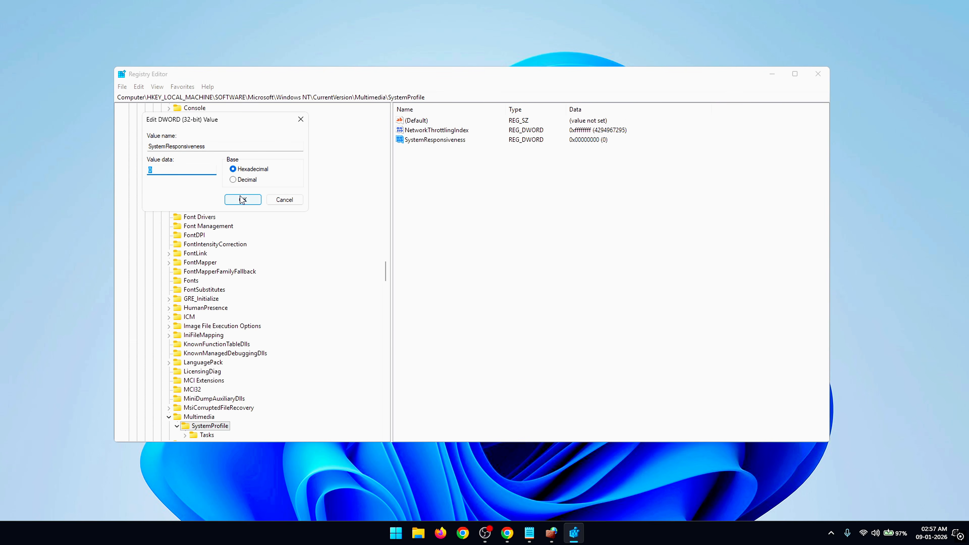
left_click(503, 376)
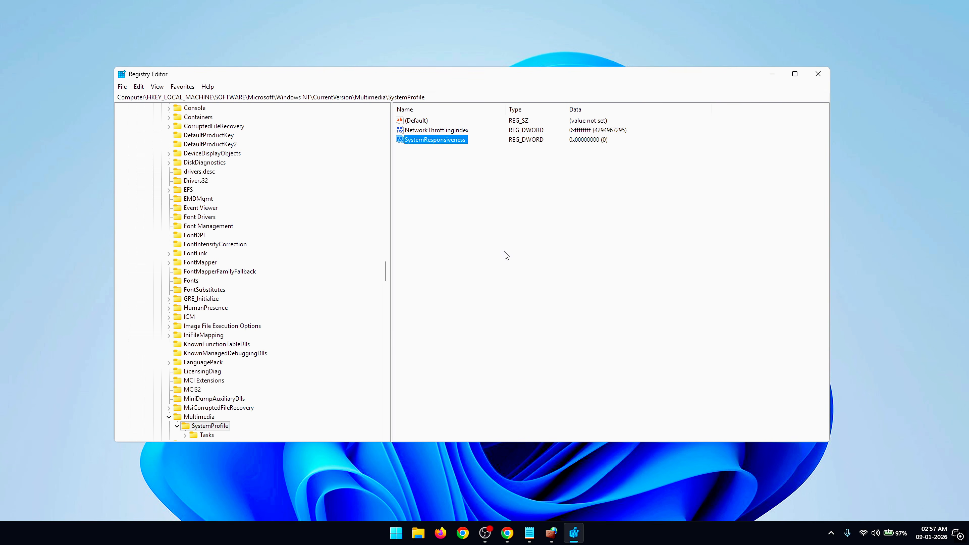
left_click(822, 78)
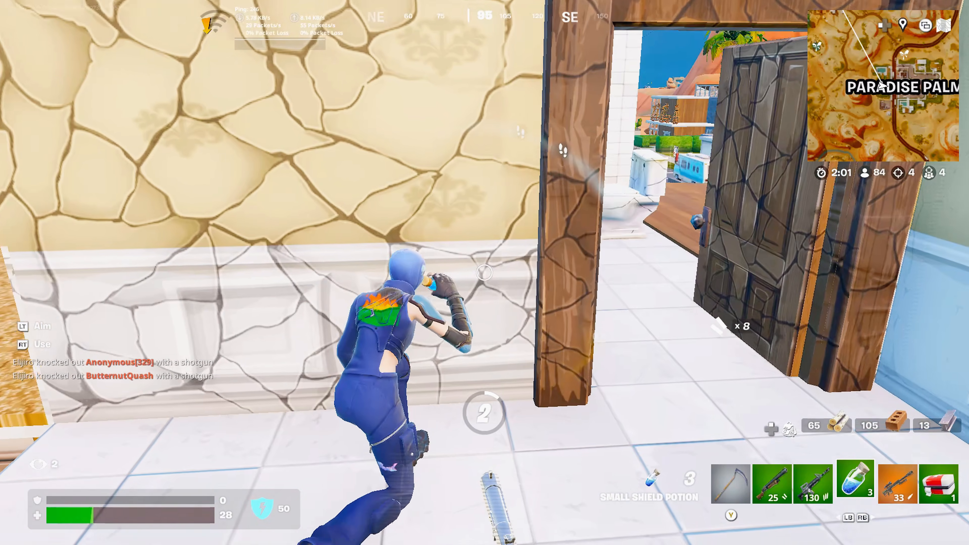